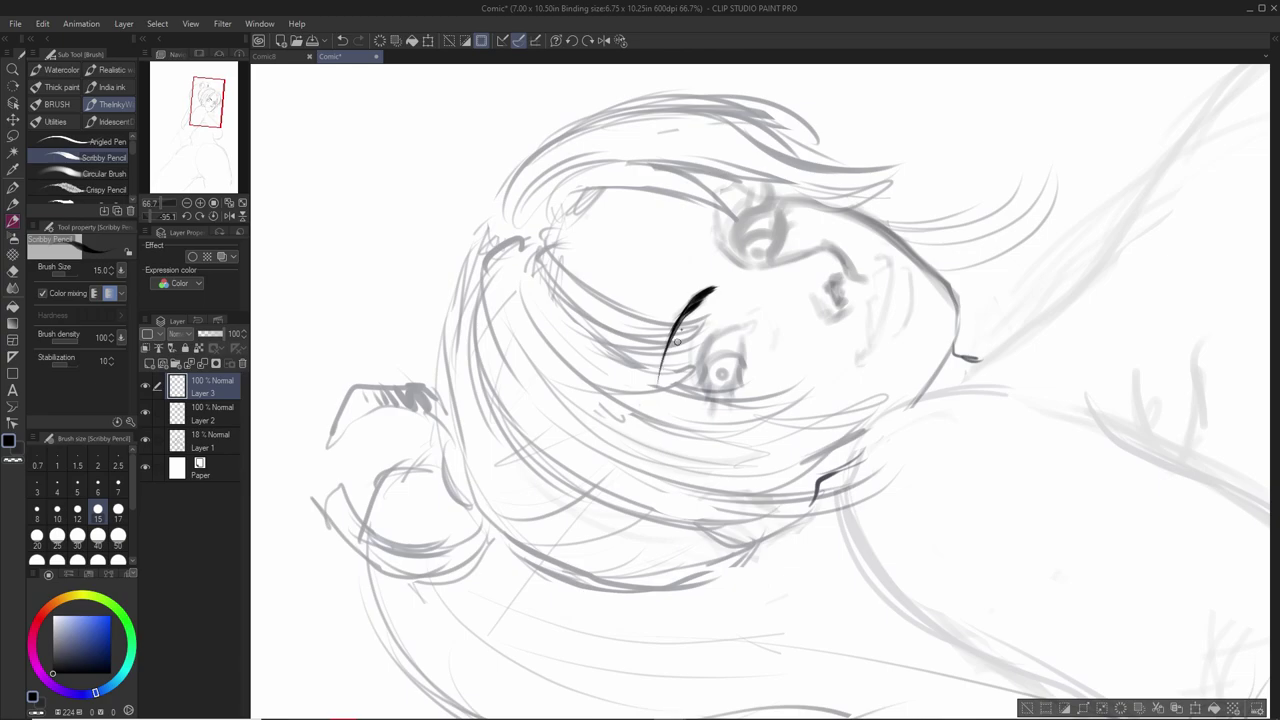
Step: Ink the eyebrow above the far eye on Layer 3 with the Scribby Pencil at brush size 25
key("r")
mouse_move(897, 168)
left_mouse_down()
mouse_move(942, 220)
mouse_move(926, 426)
mouse_move(878, 292)
left_mouse_up()
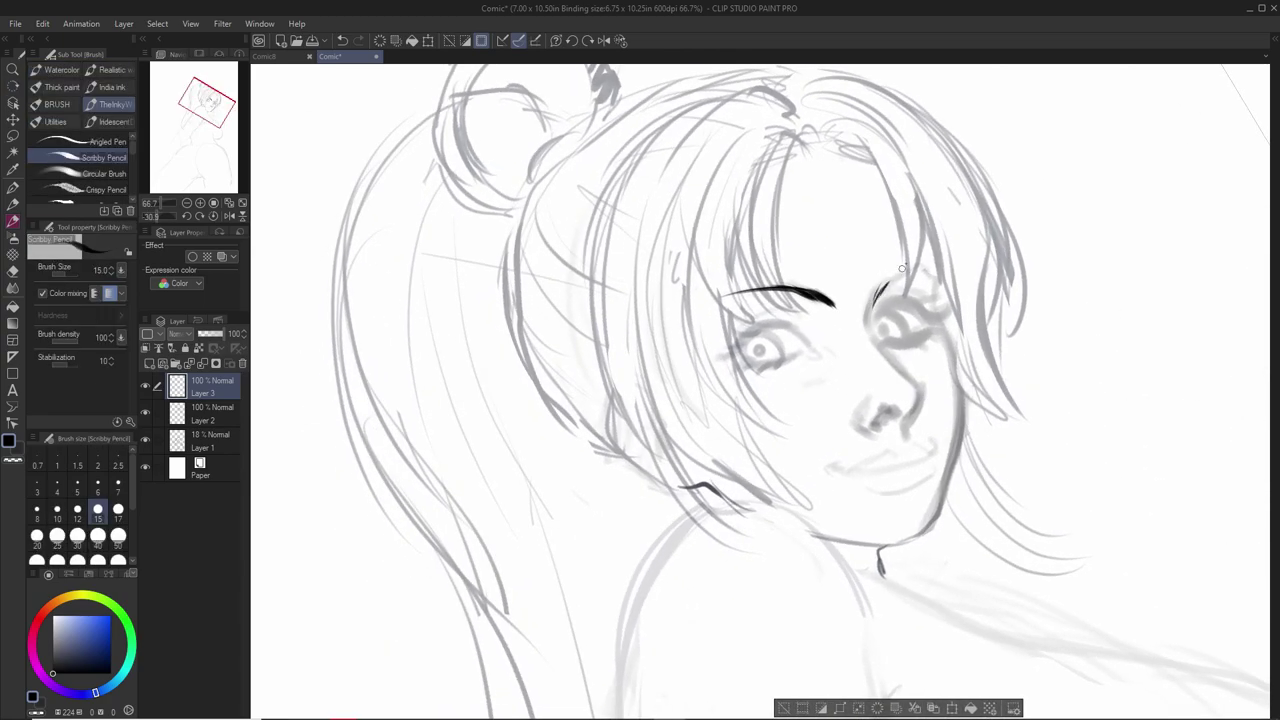
left_click(57, 535)
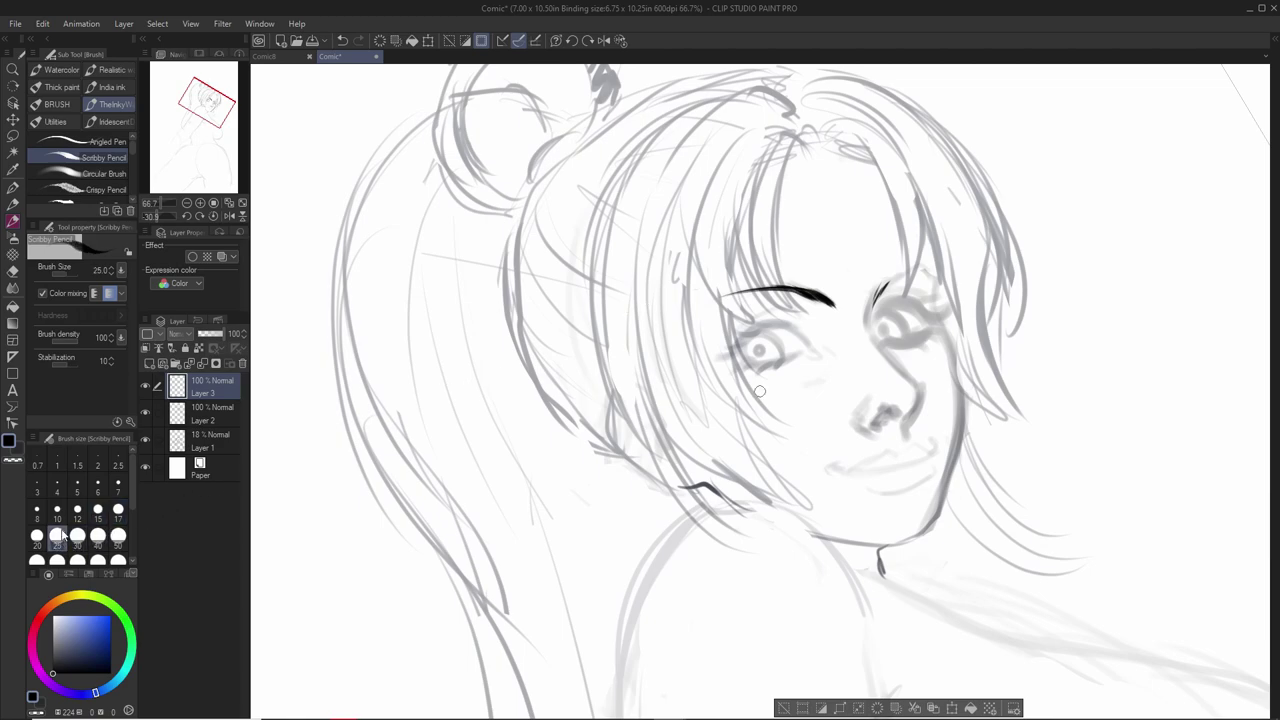
mouse_move(873, 300)
left_mouse_down()
mouse_move(917, 264)
mouse_move(877, 292)
mouse_move(910, 270)
mouse_move(872, 300)
left_mouse_up()
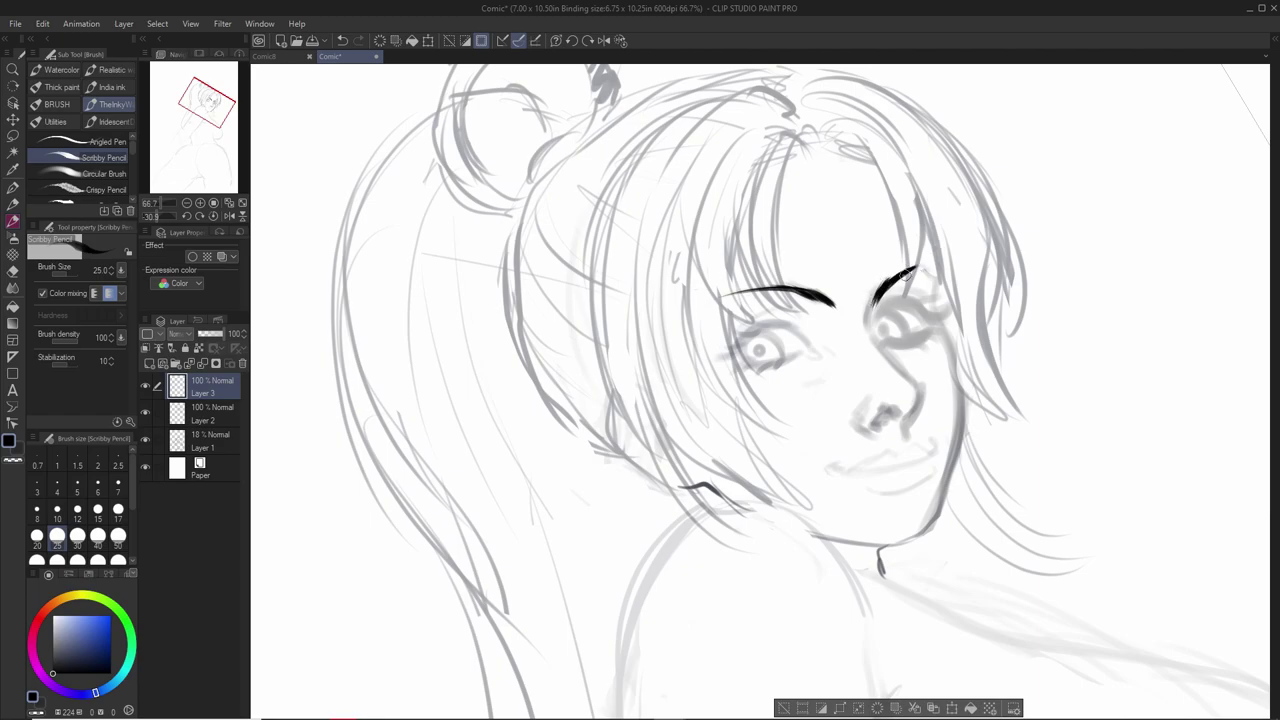
Step: Ink the inner corner of the near eye
key("shift+space")
left_click_drag(957, 292, 980, 404)
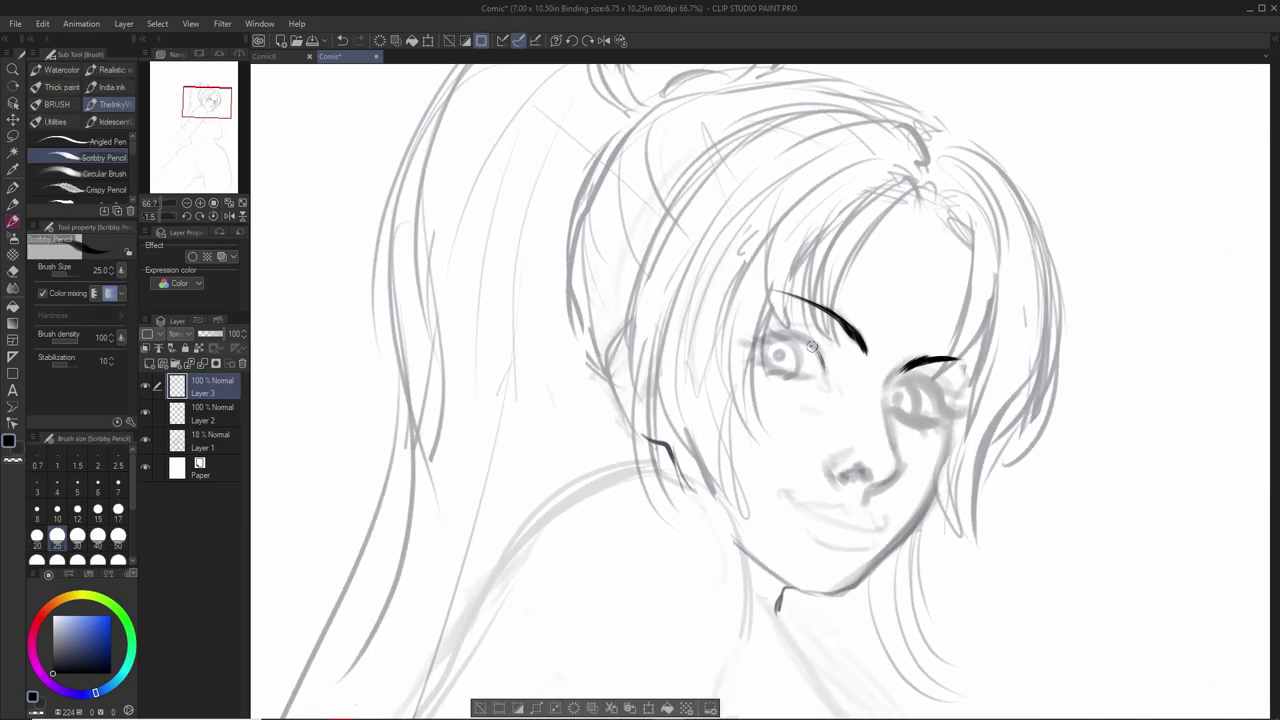
left_click_drag(824, 366, 827, 379)
Step: Lower the opacity of Layer 2 to 38% and make Layer 3 active again
key("shift+space")
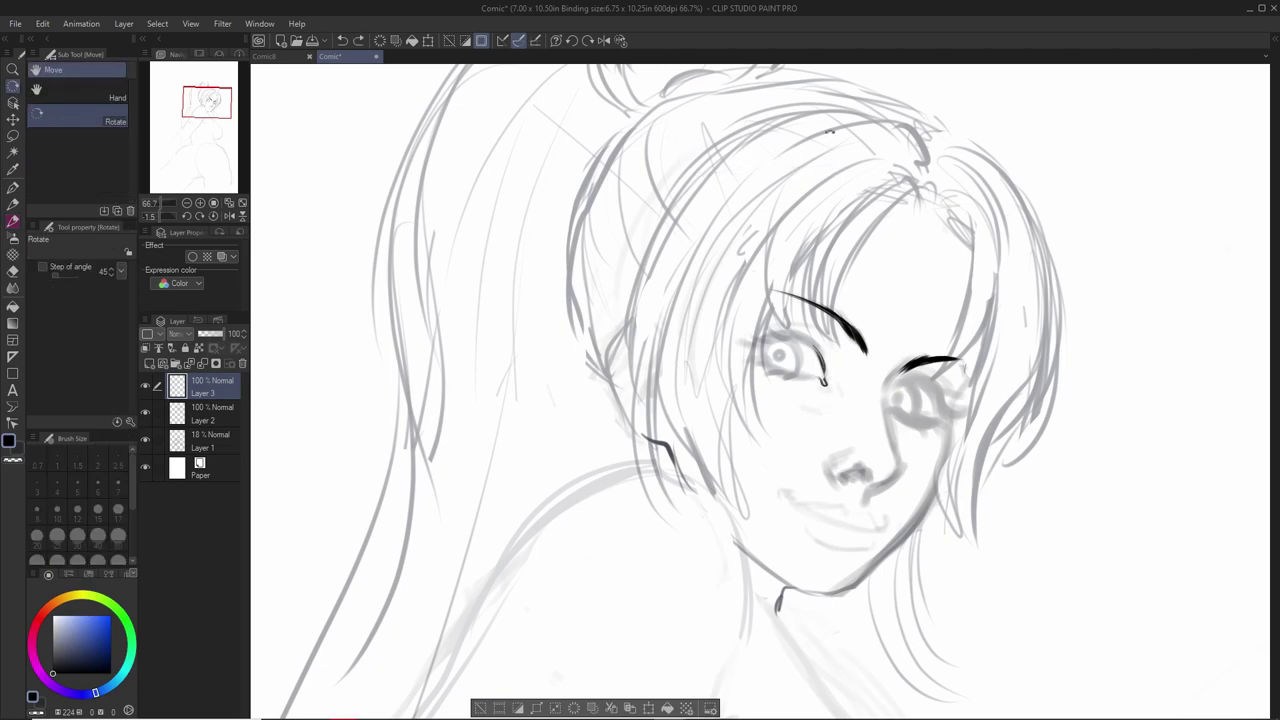
left_click(210, 415)
left_click(210, 334)
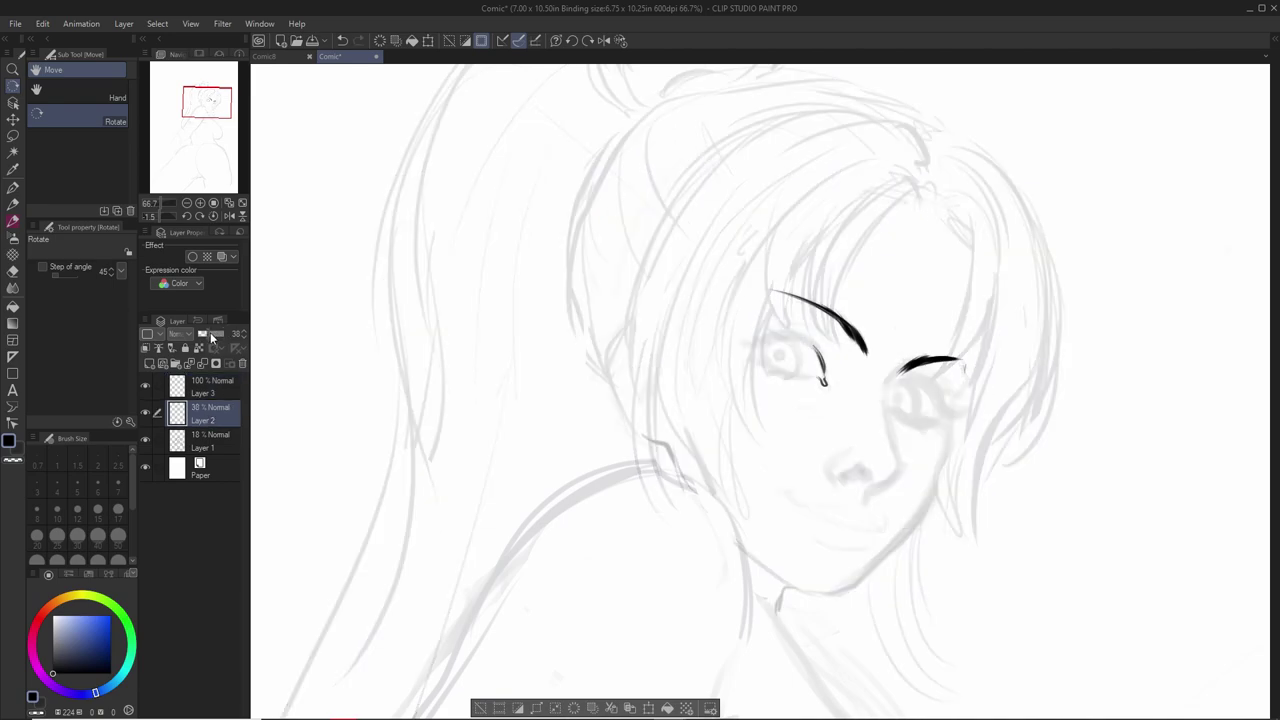
left_click(226, 387)
Step: Ink the near eye's upper eyelid as a thick curved line tapering toward the outer corner
mouse_move(924, 145)
left_mouse_down()
mouse_move(803, 340)
mouse_move(586, 200)
left_mouse_up()
left_click_drag(724, 336, 716, 364)
scroll(732, 325, "down", 1)
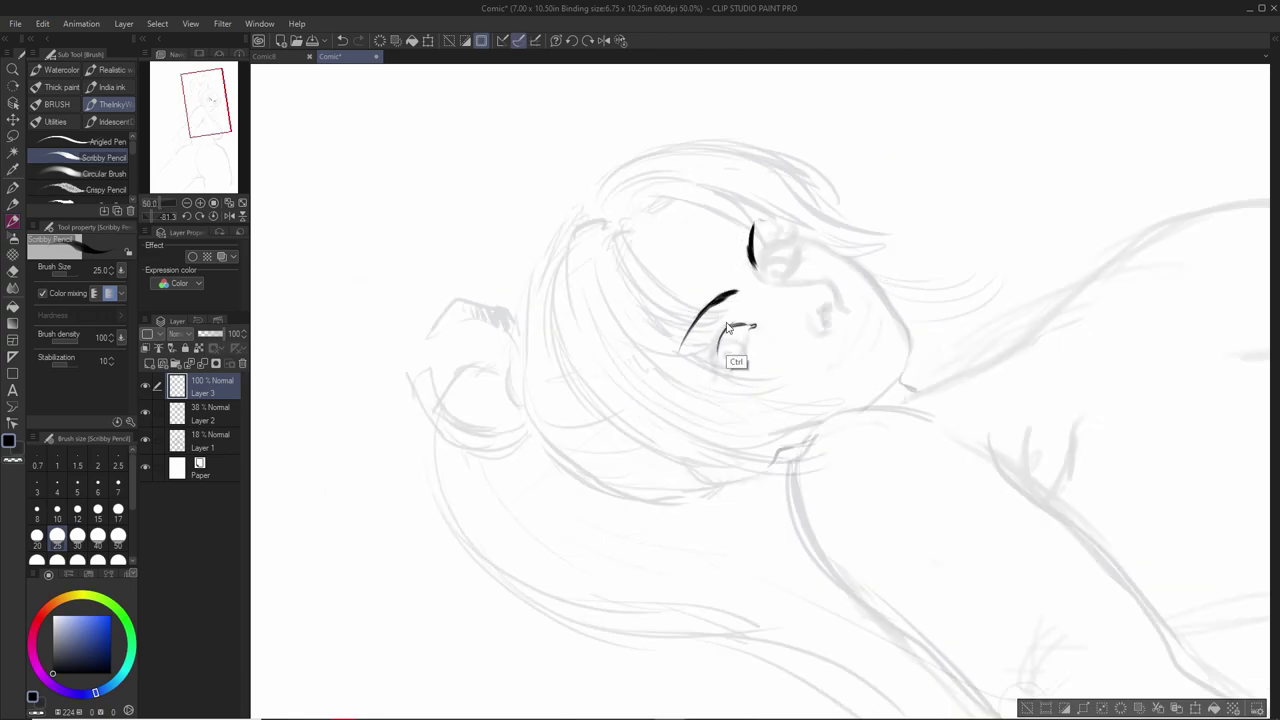
left_click_drag(724, 336, 714, 372)
left_click_drag(731, 324, 713, 371)
Step: Clean up the last strokes on the near eye and ink its lower eyelid line
key("e")
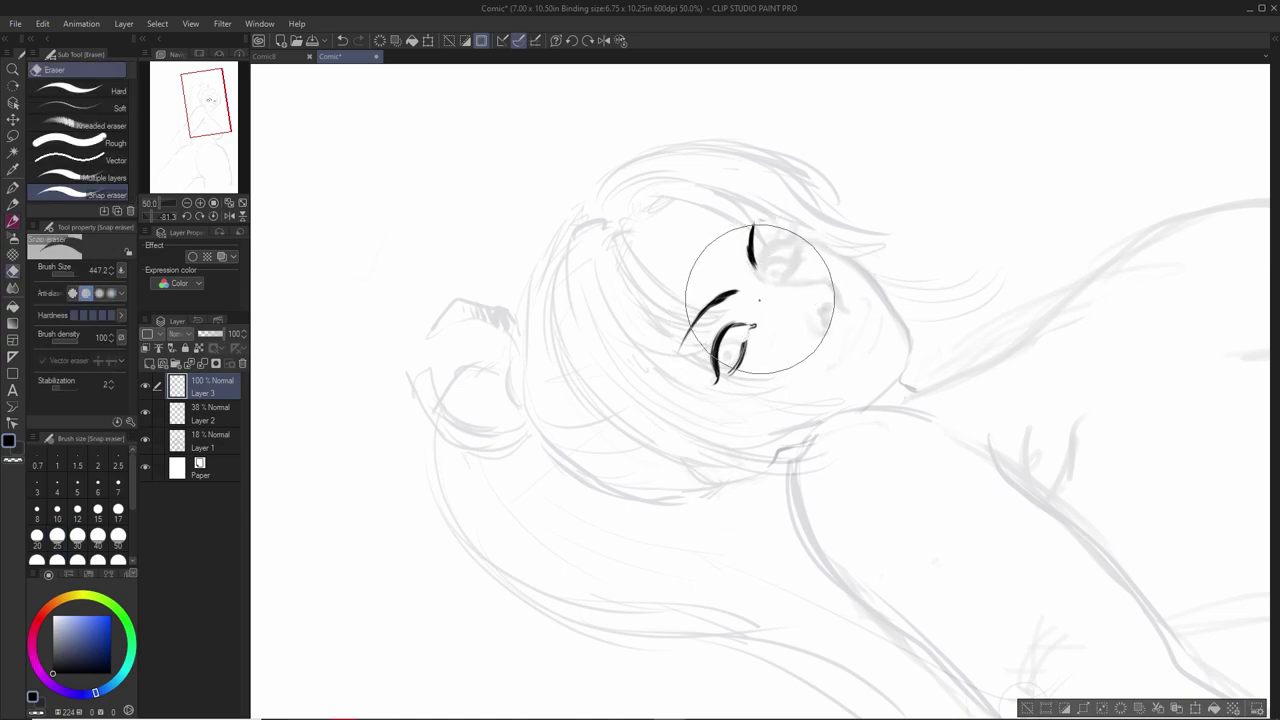
key("ctrl+z")
key("ctrl+z")
left_click_drag(767, 333, 707, 295, "ctrl+alt")
key("b")
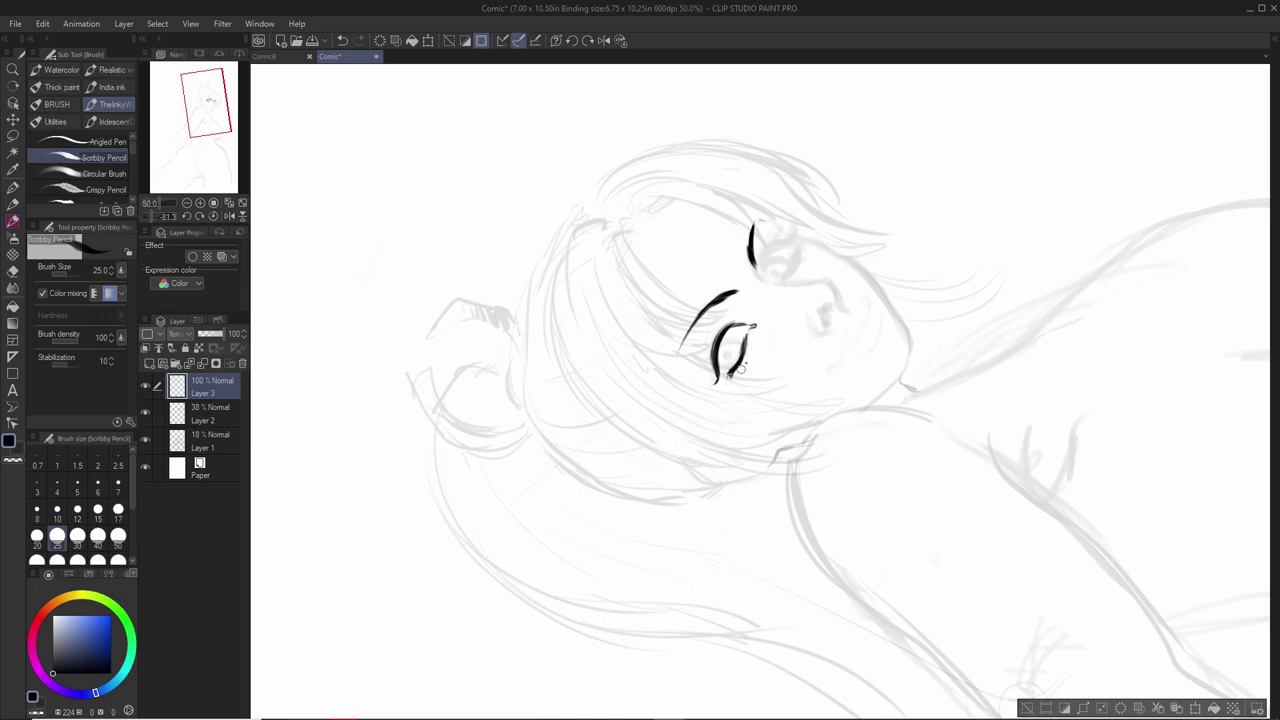
key("shift+space")
mouse_move(762, 313)
left_mouse_down()
mouse_move(774, 397)
mouse_move(798, 350)
left_mouse_up()
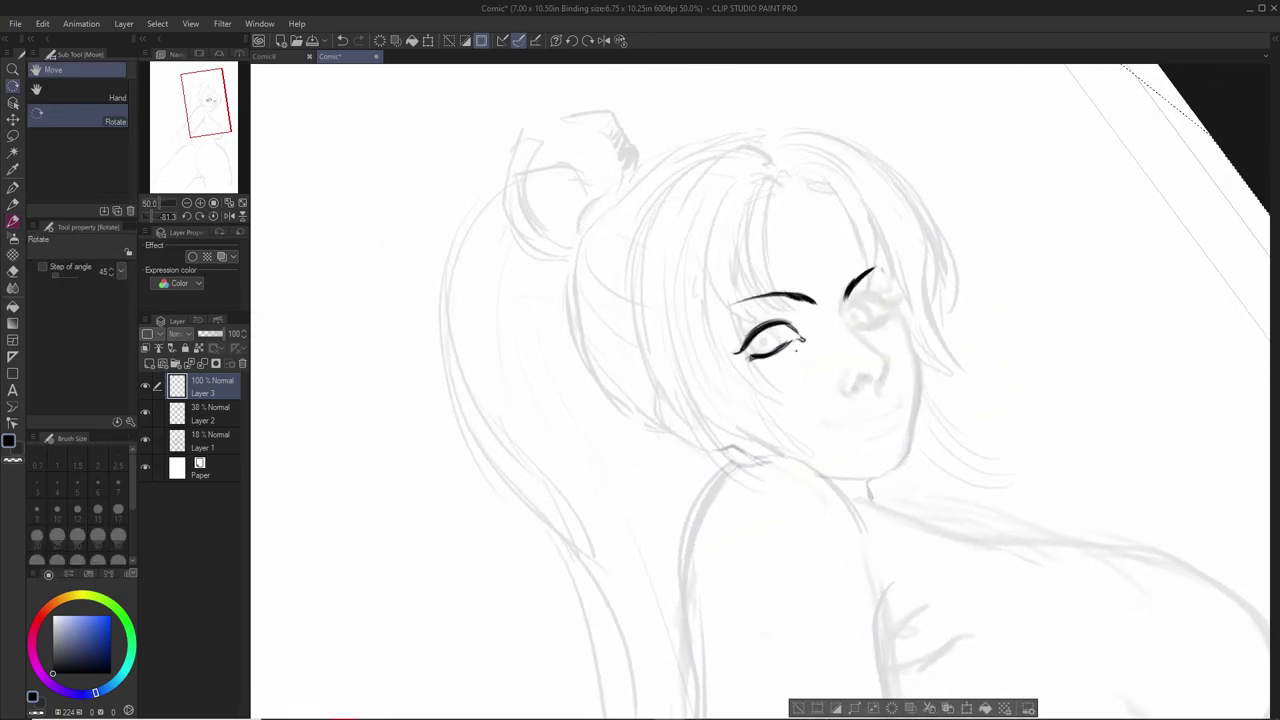
scroll(805, 222, "down", 1)
scroll(802, 225, "up", 1)
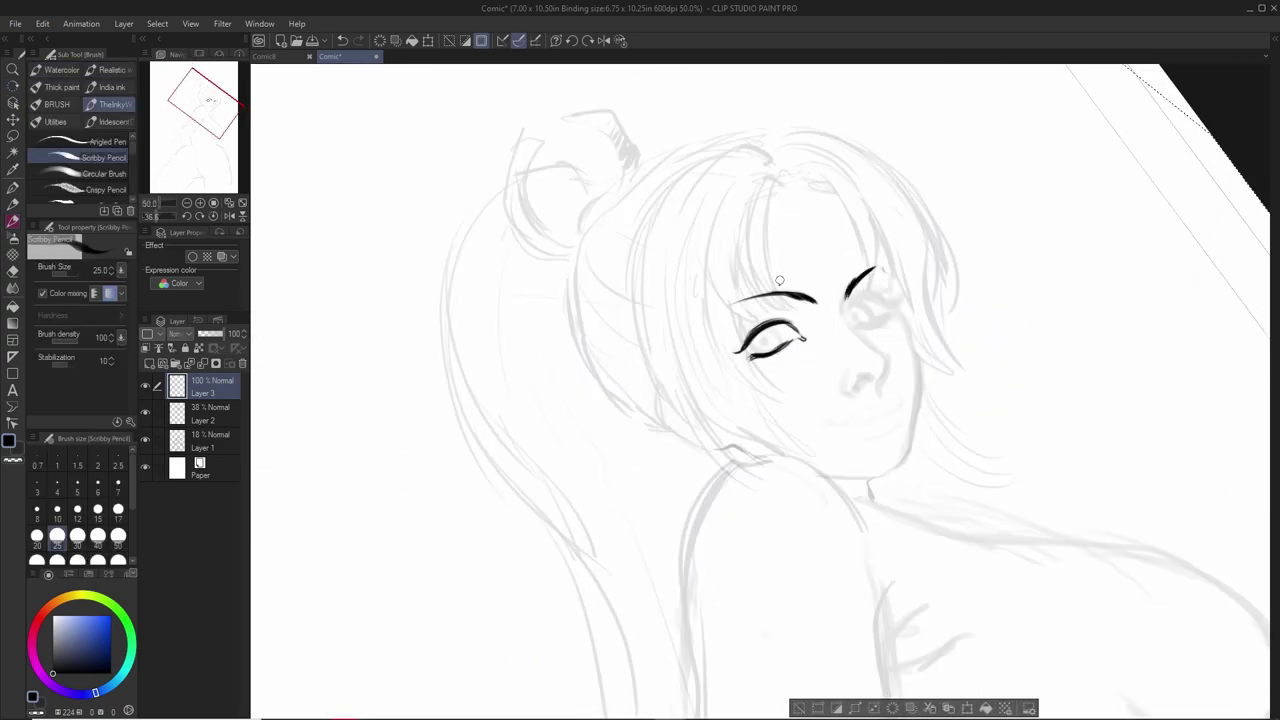
Step: Thicken the near eye's lower eyelid and add a lash at its outer end
key("b")
key("b")
key("b")
key("r")
mouse_move(874, 200)
left_mouse_down()
mouse_move(826, 166)
mouse_move(744, 169)
left_mouse_up()
left_click_drag(748, 342, 735, 361)
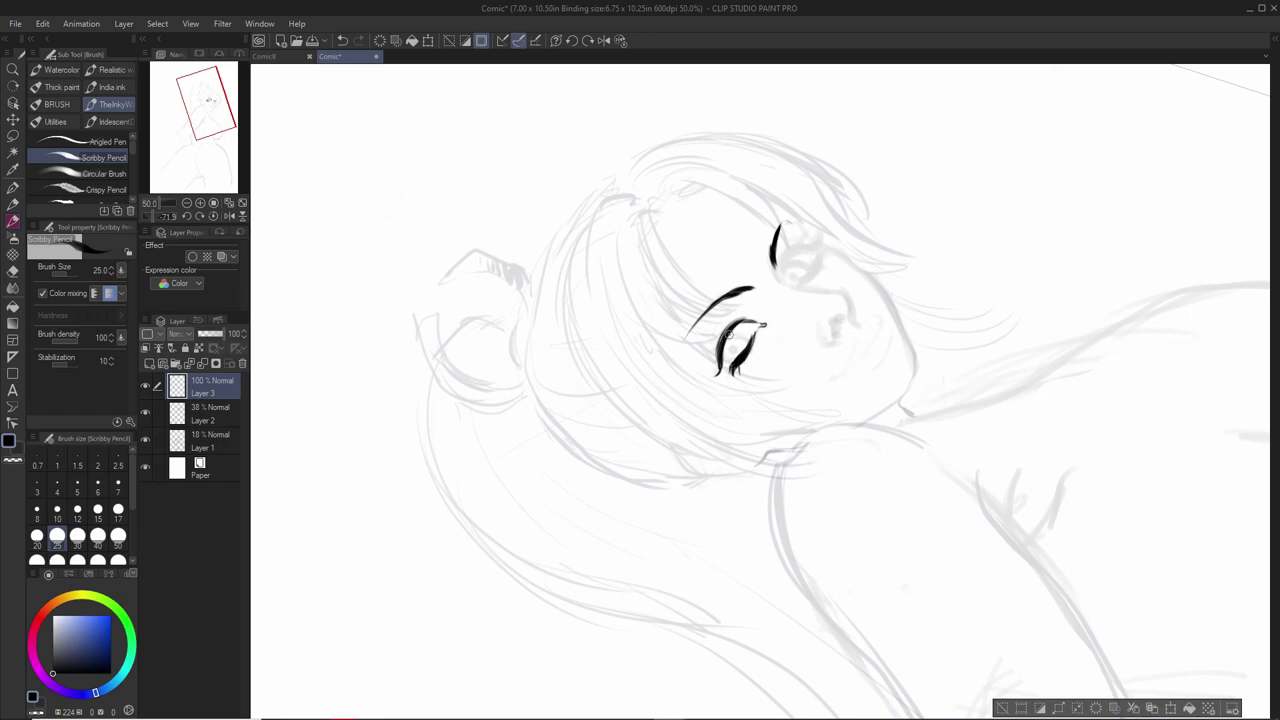
Step: Ink the near eye's iris and pupil and refine its lashes and inner corner
key("r")
mouse_move(852, 222)
left_mouse_down()
mouse_move(912, 289)
mouse_move(849, 286)
left_mouse_up()
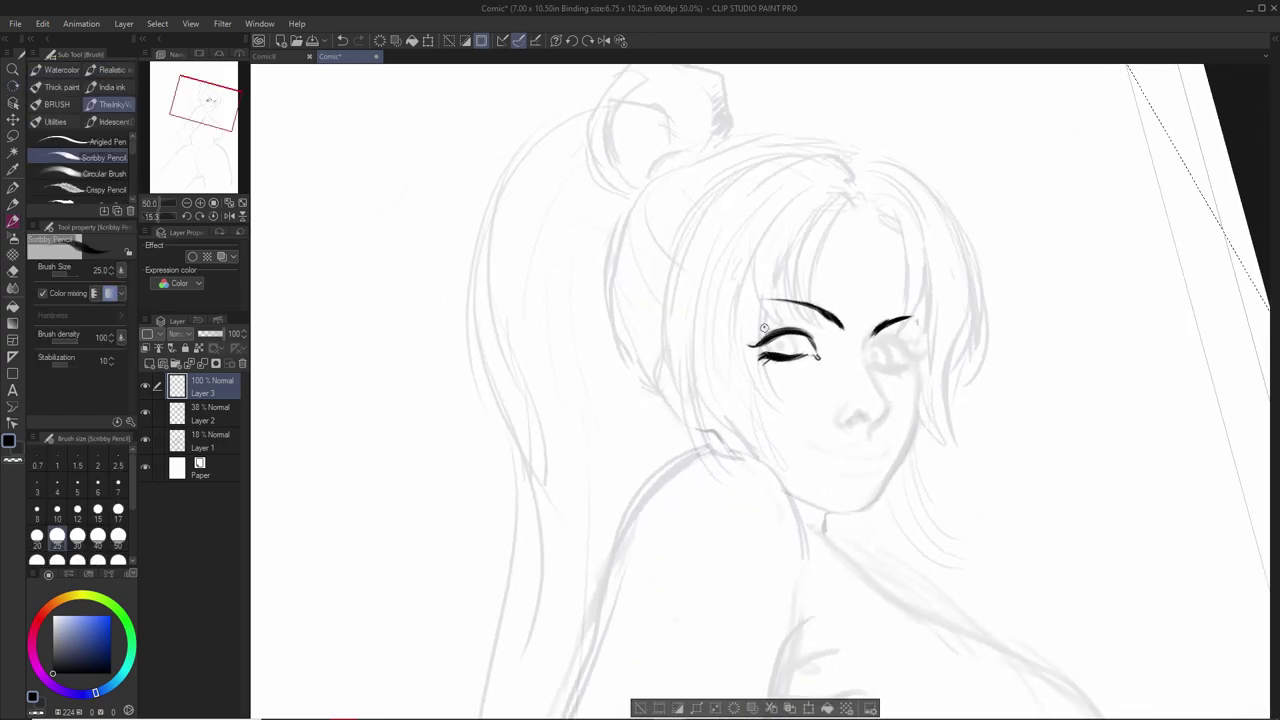
mouse_move(779, 329)
left_mouse_down()
mouse_move(797, 328)
mouse_move(777, 342)
left_mouse_up()
key("shift+space")
mouse_move(871, 249)
left_mouse_down()
mouse_move(934, 341)
mouse_move(941, 398)
left_mouse_up()
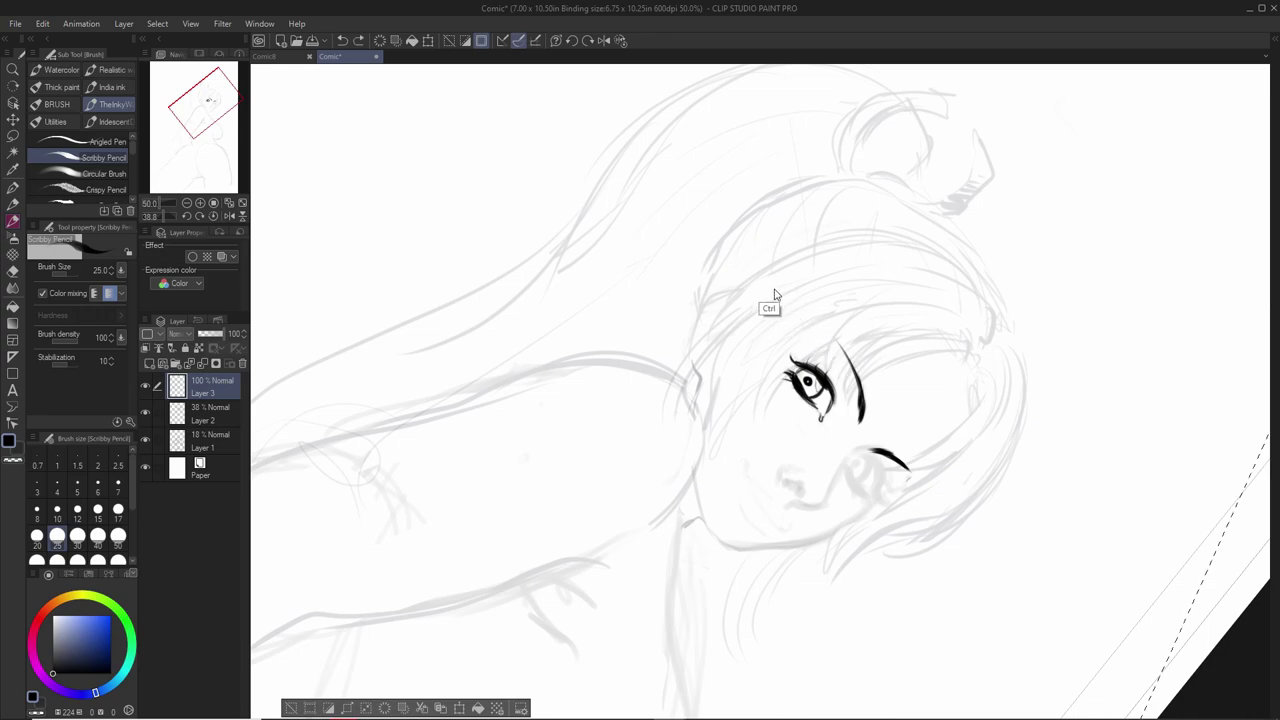
left_click_drag(813, 373, 830, 394)
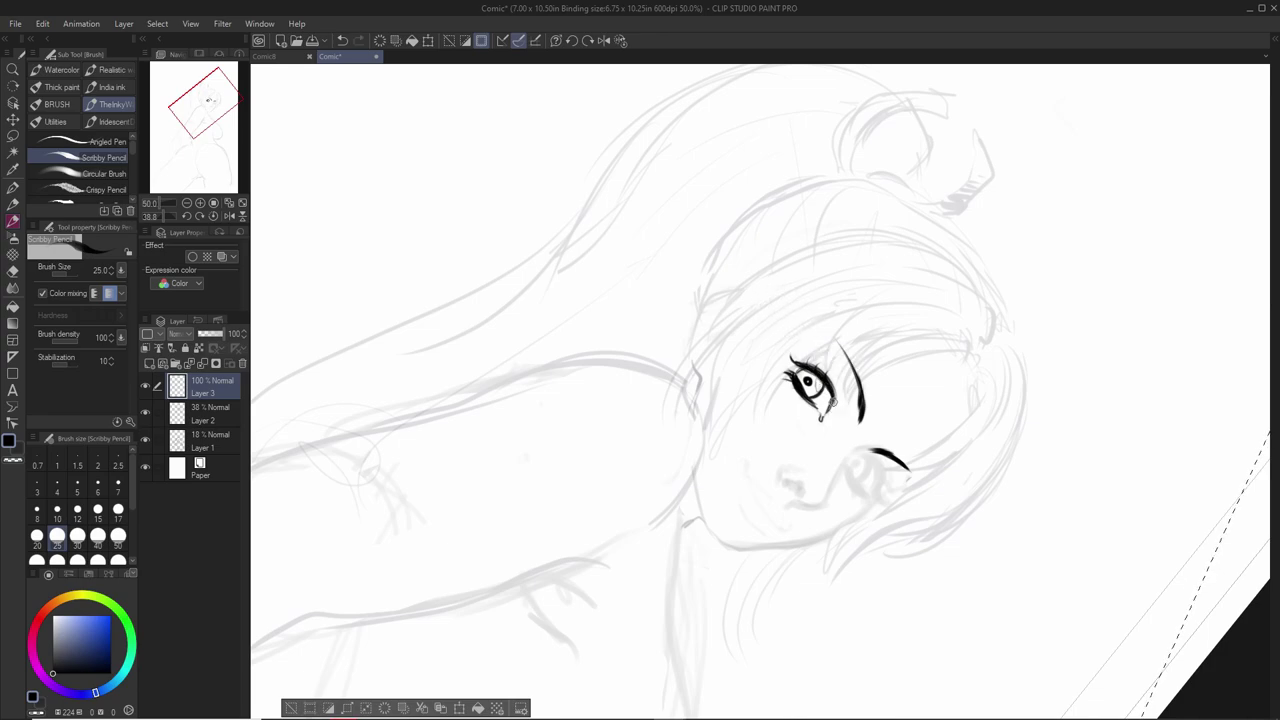
left_click_drag(1014, 192, 946, 289)
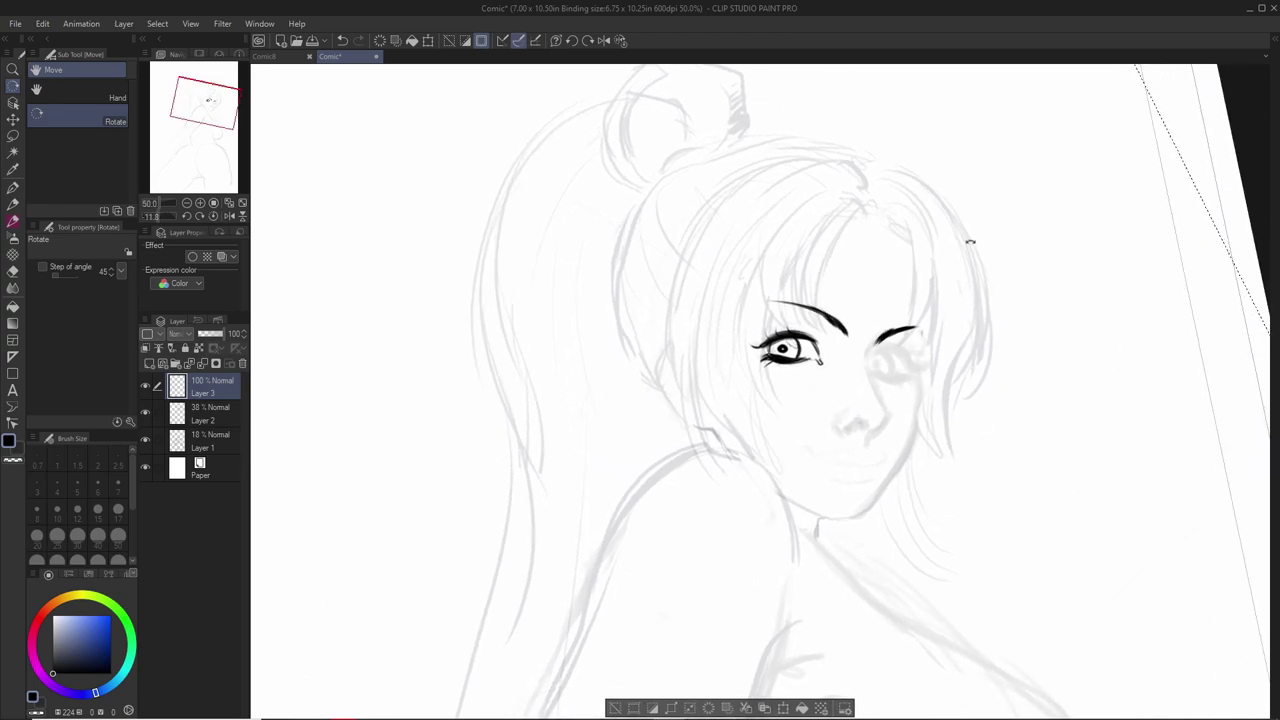
left_click_drag(850, 299, 888, 346)
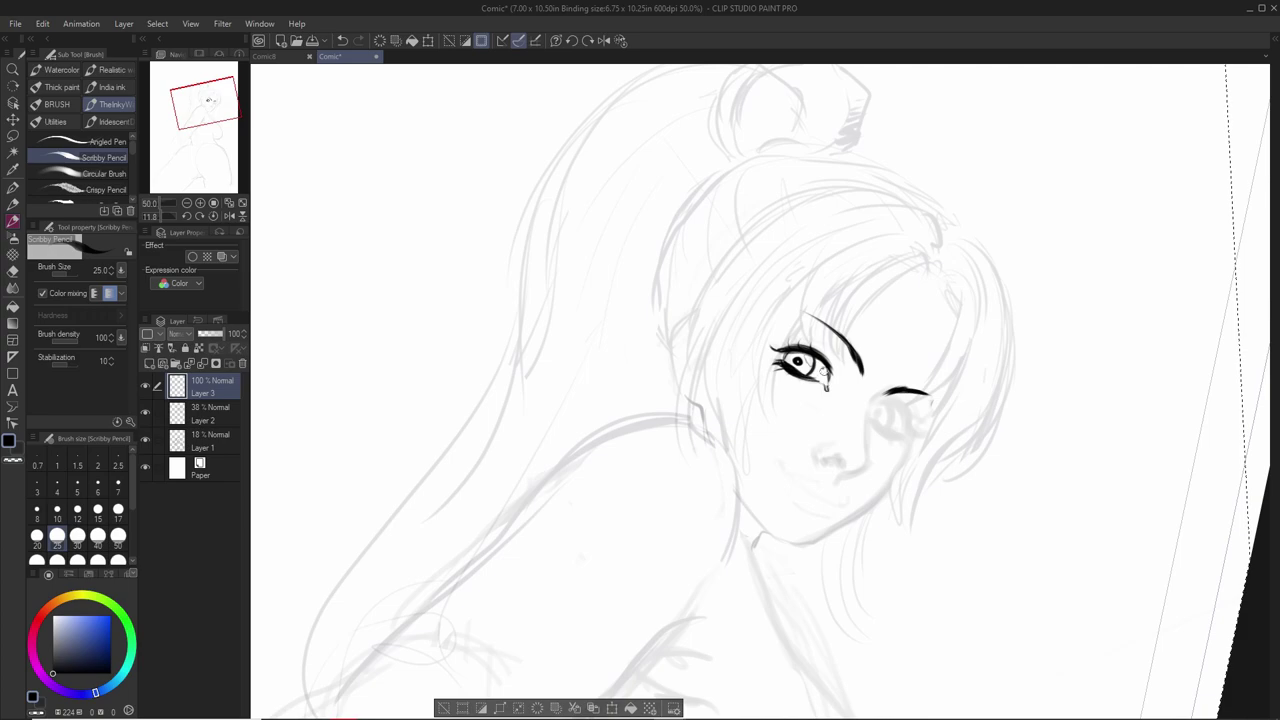
Step: Ink the bangs from the hair parting down to the near eyebrow, following the sketch
mouse_move(961, 216)
left_mouse_down()
mouse_move(934, 174)
mouse_move(826, 123)
left_mouse_up()
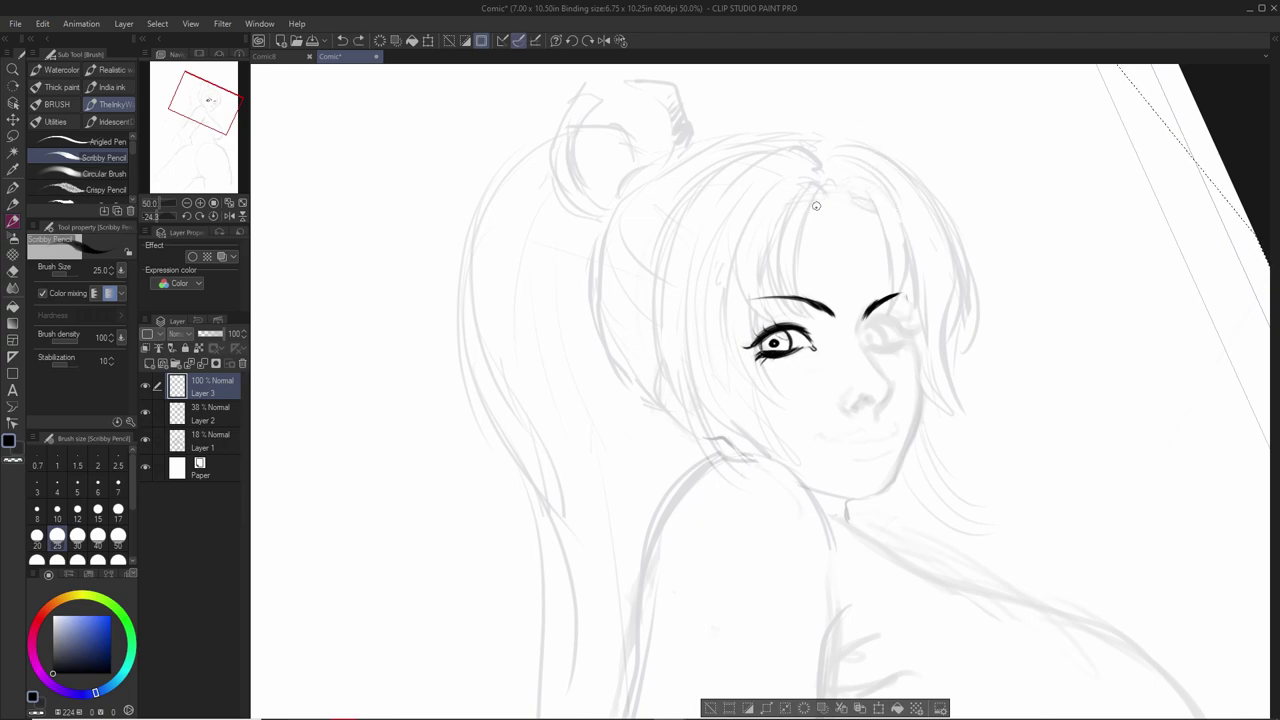
mouse_move(807, 217)
left_mouse_down()
mouse_move(873, 201)
mouse_move(834, 207)
mouse_move(824, 191)
mouse_move(825, 206)
mouse_move(836, 188)
mouse_move(814, 236)
mouse_move(812, 207)
mouse_move(796, 296)
left_mouse_up()
key("ctrl+z")
mouse_move(778, 200)
left_mouse_down()
mouse_move(765, 300)
mouse_move(796, 314)
left_mouse_up()
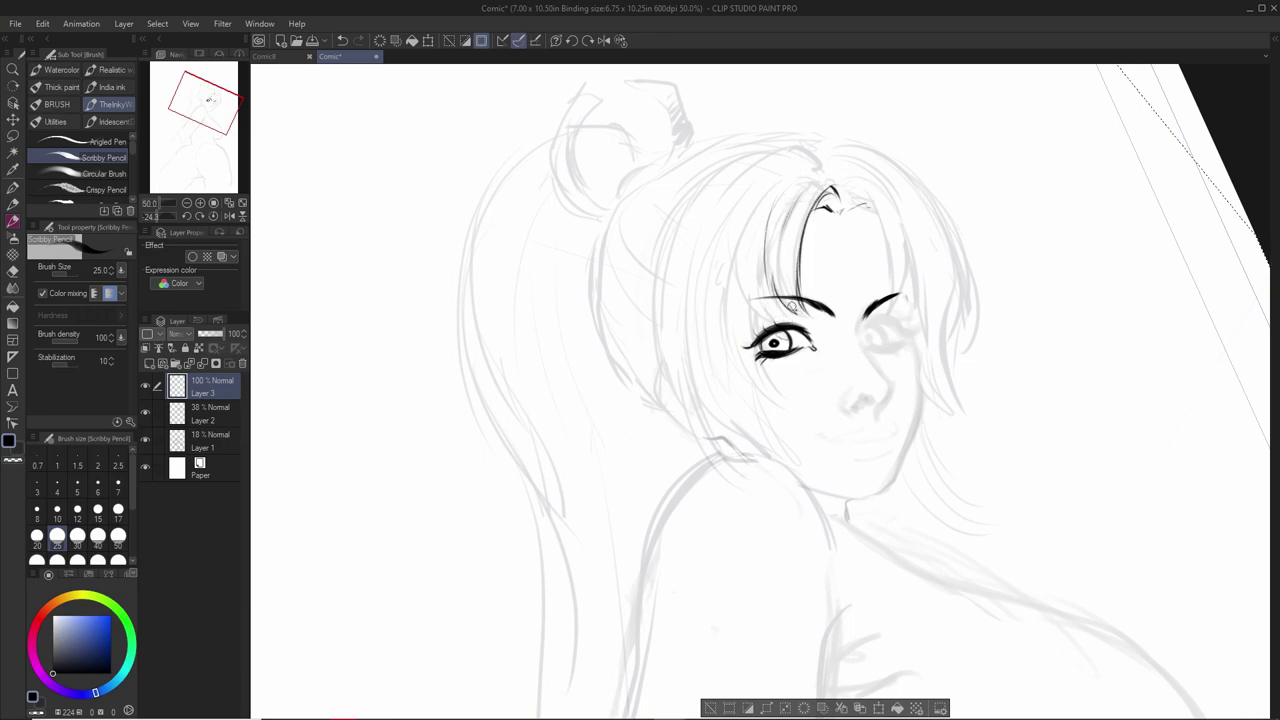
mouse_move(731, 212)
left_mouse_down()
mouse_move(736, 294)
mouse_move(752, 304)
left_mouse_up()
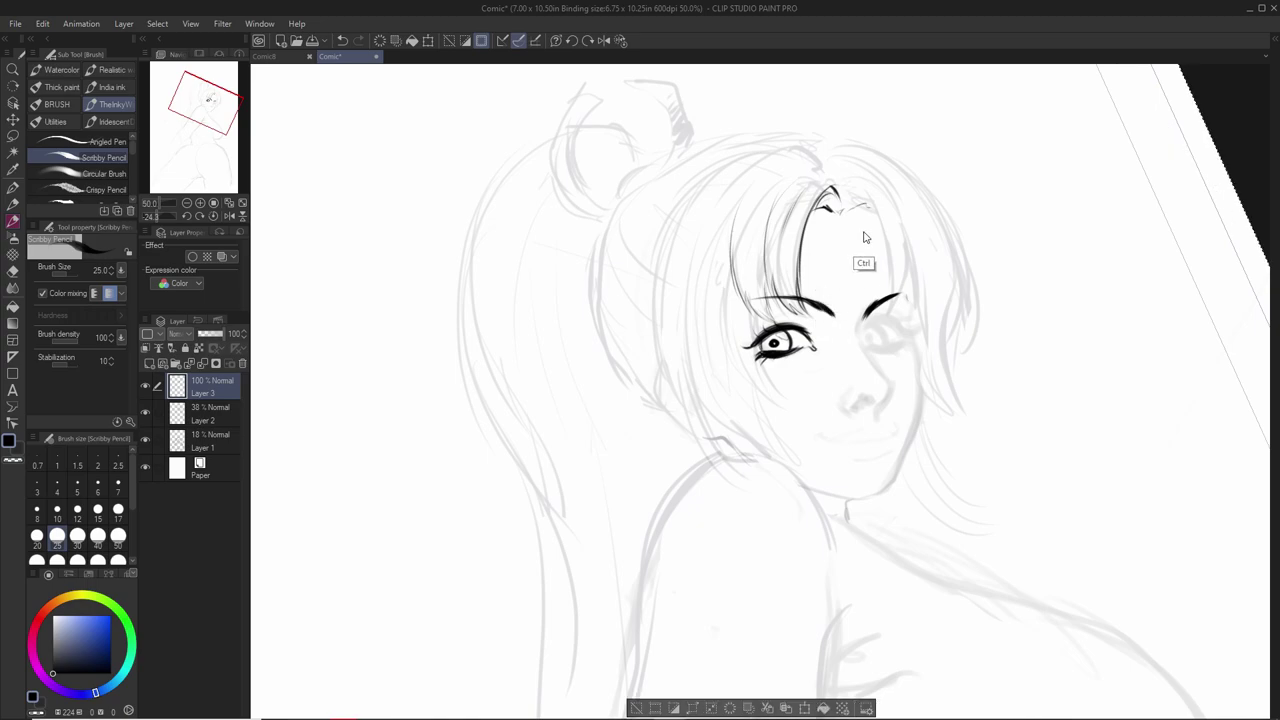
Step: Ink the front hair section's outer contour from the parting down the side of the head, plus a strand beside the near eye
left_click_drag(820, 156, 739, 188)
mouse_move(776, 149)
left_mouse_down()
mouse_move(713, 166)
mouse_move(786, 150)
mouse_move(730, 157)
mouse_move(667, 255)
mouse_move(652, 318)
left_mouse_up()
mouse_move(658, 232)
left_mouse_down()
mouse_move(667, 358)
mouse_move(682, 386)
left_mouse_up()
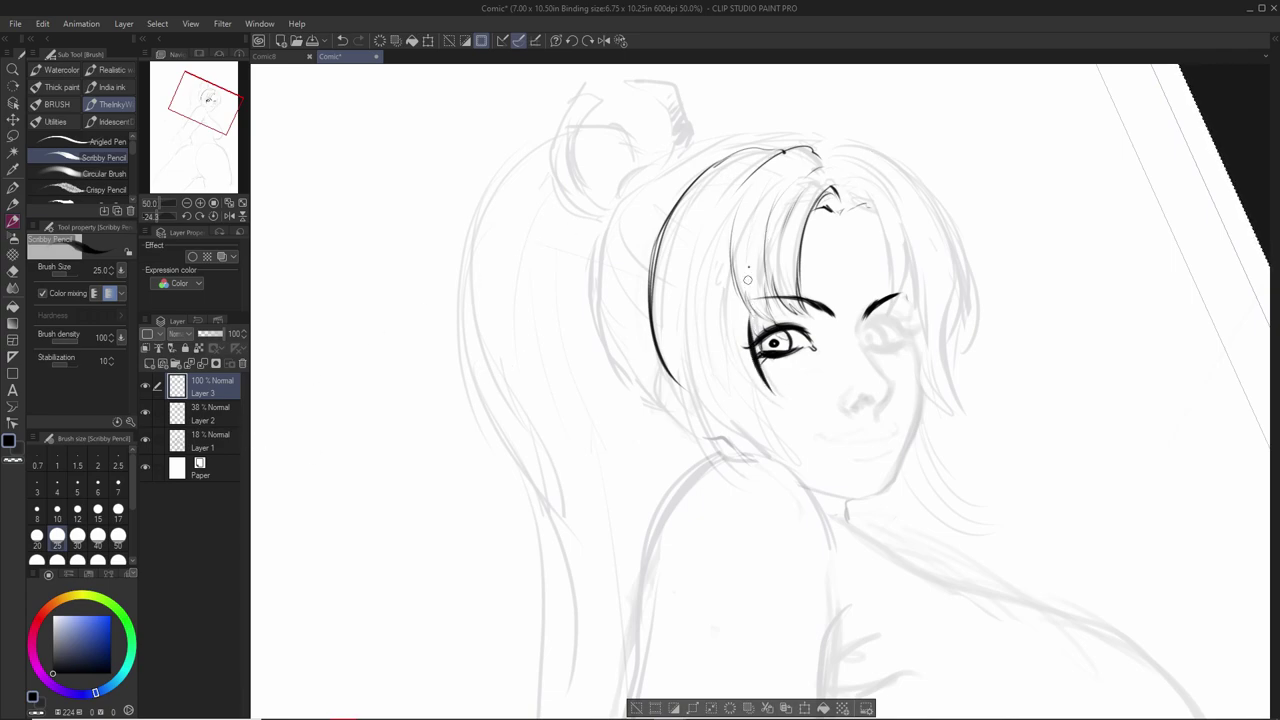
key("ctrl")
mouse_move(754, 347)
left_mouse_down()
mouse_move(783, 406)
mouse_move(758, 388)
left_mouse_up()
Step: Ink the hair strands framing the far side of the forehead down to the far eyebrow
left_click_drag(981, 195, 969, 225)
mouse_move(837, 227)
left_mouse_down()
mouse_move(888, 295)
mouse_move(882, 338)
mouse_move(899, 293)
left_mouse_up()
mouse_move(899, 293)
left_mouse_down()
mouse_move(891, 334)
mouse_move(905, 368)
left_mouse_up()
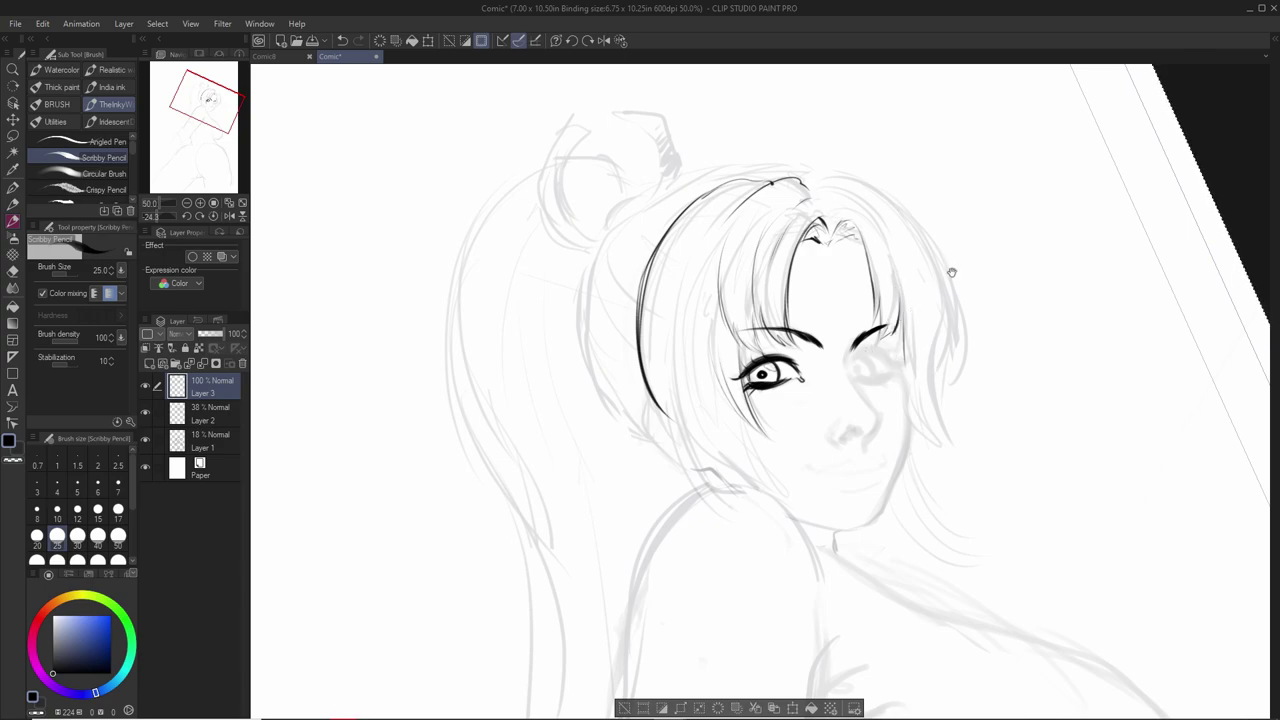
Step: Ink the nose tip and nostrils over the sketch
left_click_drag(951, 273, 949, 261)
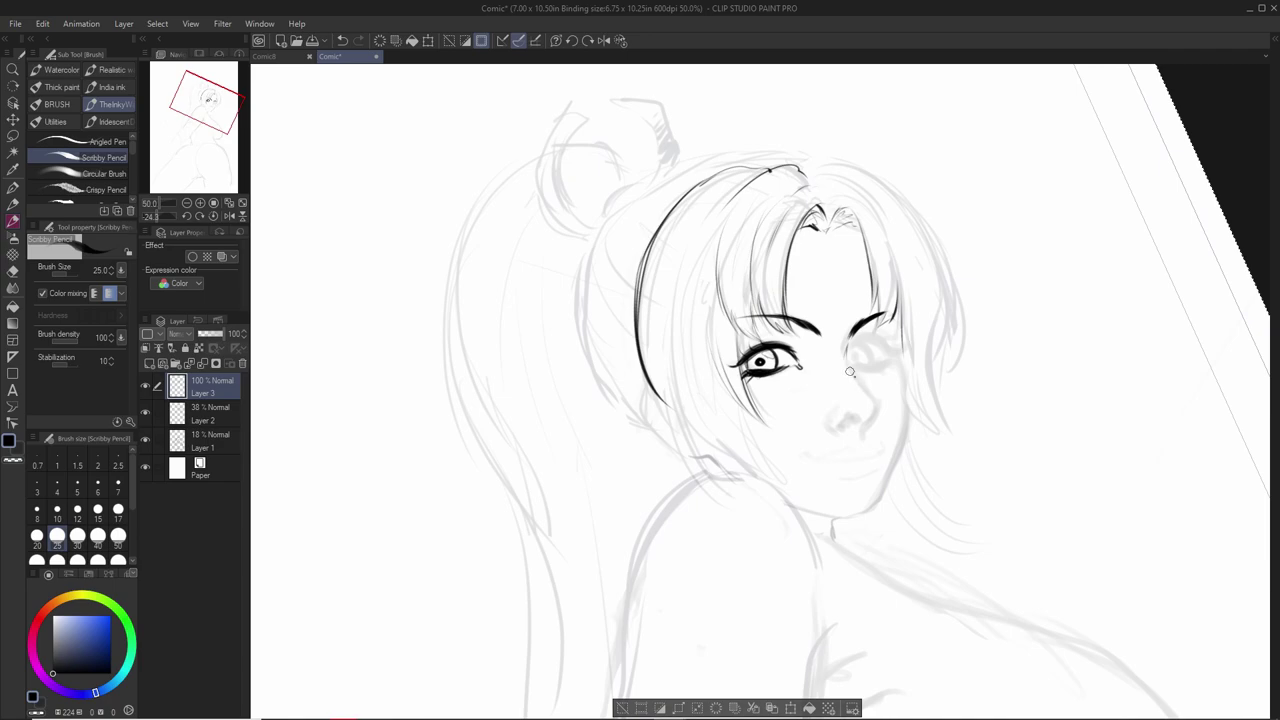
left_click_drag(875, 406, 866, 423)
left_click_drag(858, 395, 858, 408)
left_click_drag(873, 420, 875, 407)
Step: Ink the face contour from the far cheek around the chin and along the jaw
left_click_drag(937, 310, 955, 266)
left_click_drag(917, 346, 904, 425)
mouse_move(917, 378)
left_mouse_down()
mouse_move(890, 470)
mouse_move(898, 443)
mouse_move(880, 474)
left_mouse_up()
left_click_drag(1000, 223, 754, 157)
mouse_move(886, 314)
left_mouse_down()
mouse_move(883, 348)
mouse_move(868, 364)
mouse_move(885, 327)
mouse_move(843, 397)
left_mouse_up()
left_click_drag(886, 338, 846, 388)
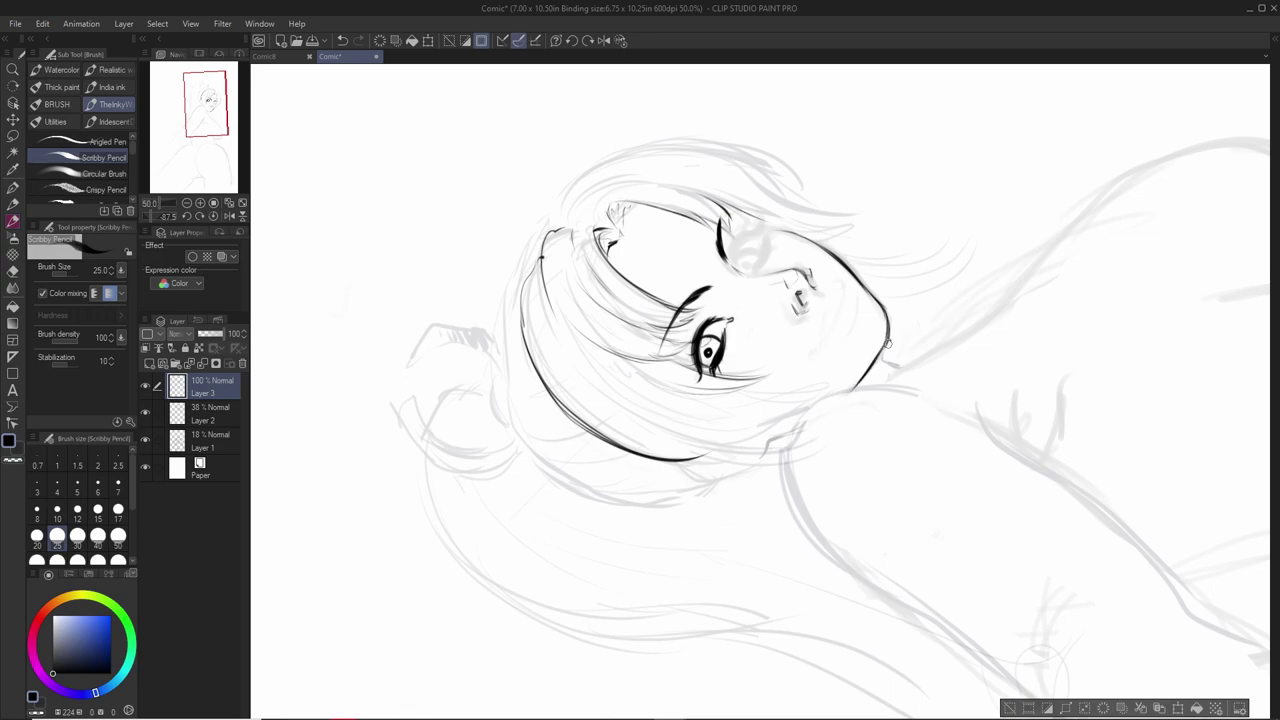
Step: Ink the short neck line below the chin and fill the shadow under the jaw with black hatching
mouse_move(957, 249)
left_mouse_down()
mouse_move(966, 371)
mouse_move(951, 379)
left_mouse_up()
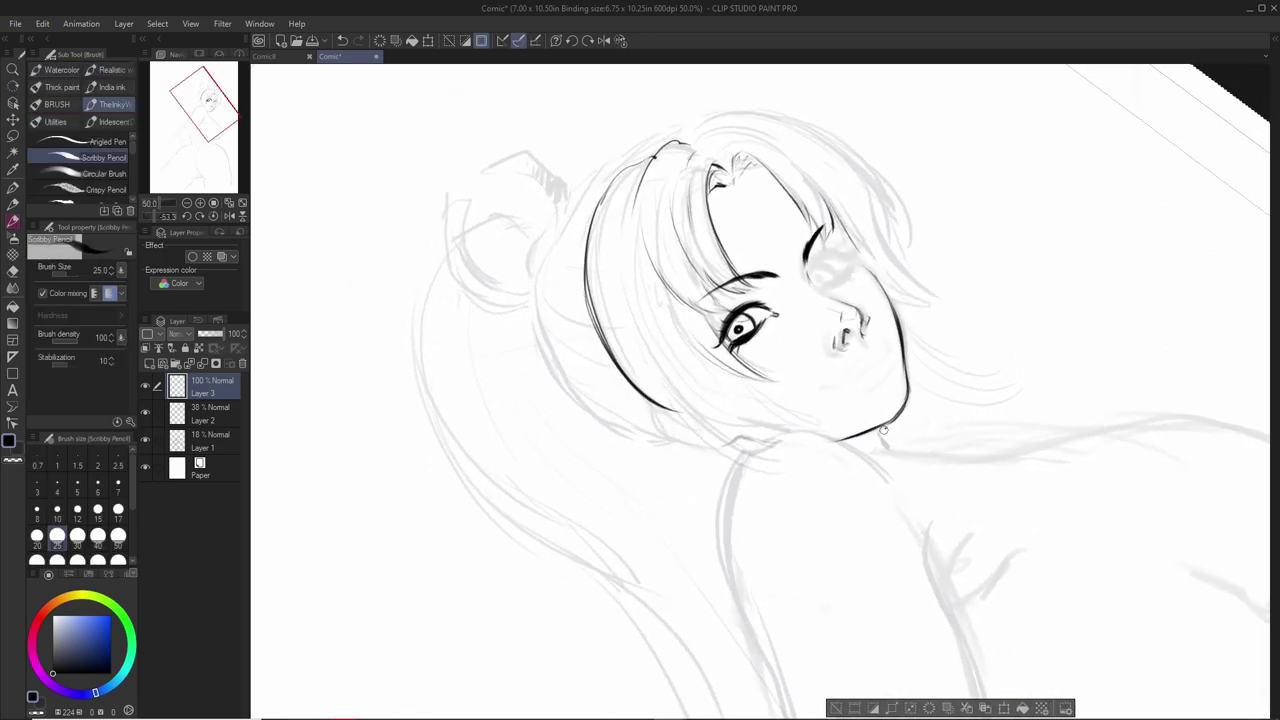
left_click_drag(883, 425, 886, 446)
mouse_move(942, 261)
left_mouse_down()
mouse_move(928, 246)
mouse_move(826, 229)
left_mouse_up()
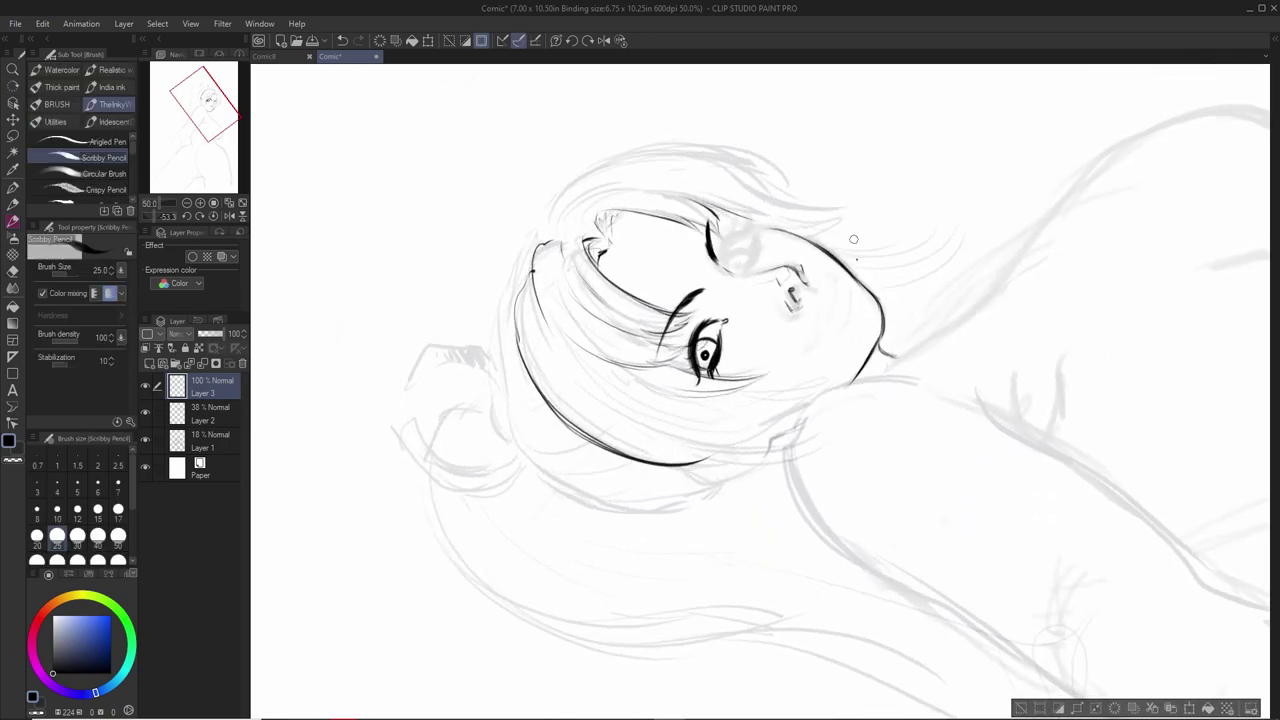
mouse_move(864, 376)
left_mouse_down()
mouse_move(998, 278)
mouse_move(891, 512)
mouse_move(816, 514)
left_mouse_up()
key("shift+space")
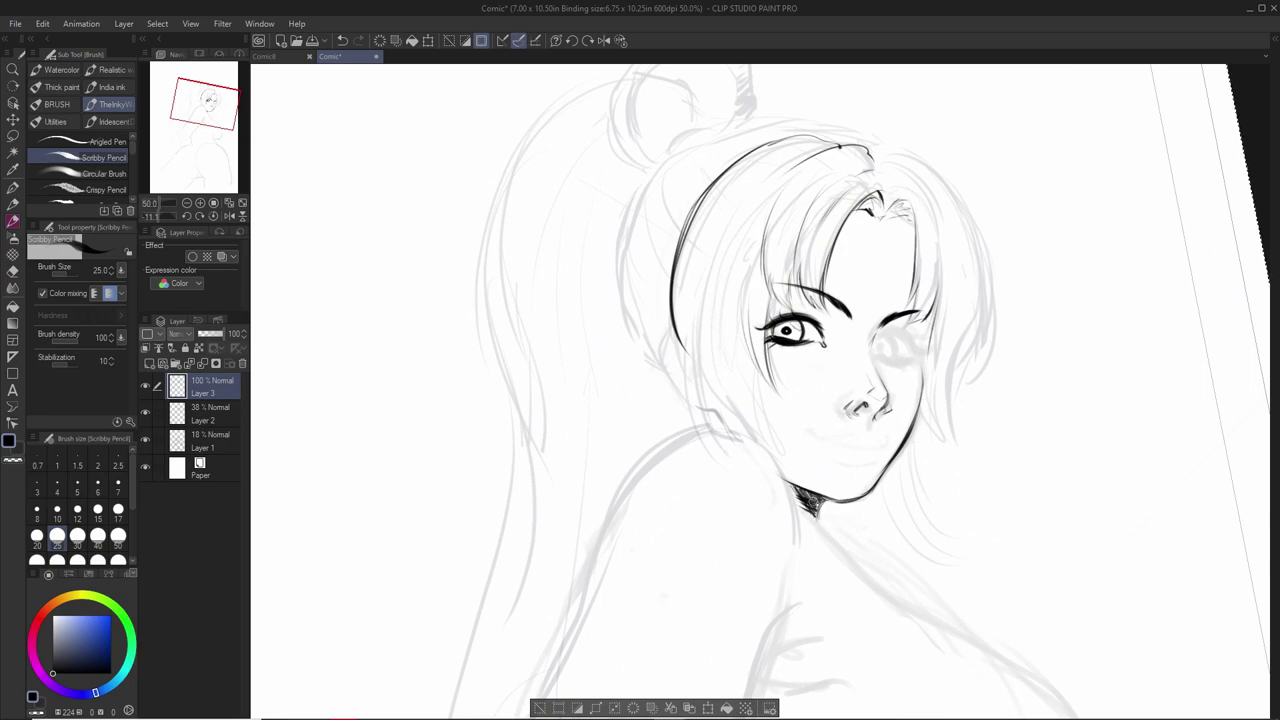
Step: Ink long hair strands falling along the near side of the face down to the jaw
key("r")
left_click_drag(951, 246, 950, 172)
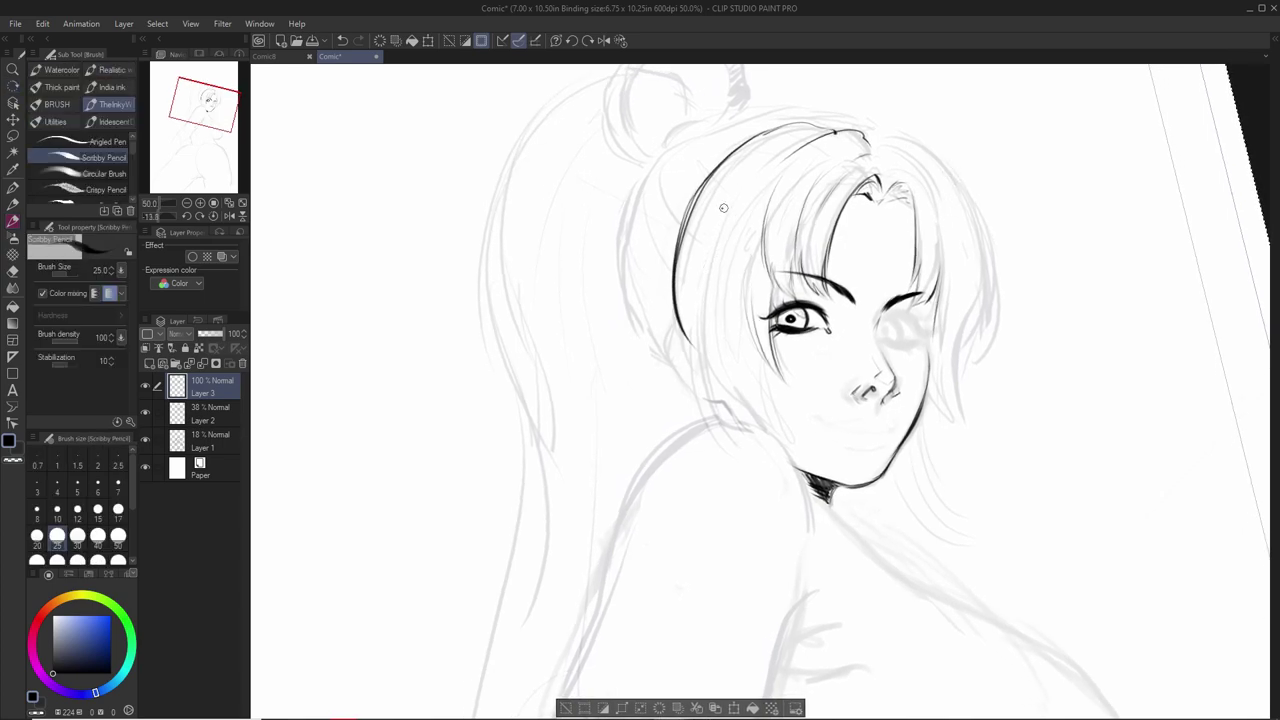
mouse_move(692, 306)
left_mouse_down()
mouse_move(686, 370)
mouse_move(722, 430)
left_mouse_up()
key("ctrl+z")
left_click_drag(708, 318, 741, 423)
left_click_drag(760, 350, 780, 442)
left_click_drag(763, 388, 784, 458)
left_click_drag(736, 356, 762, 436)
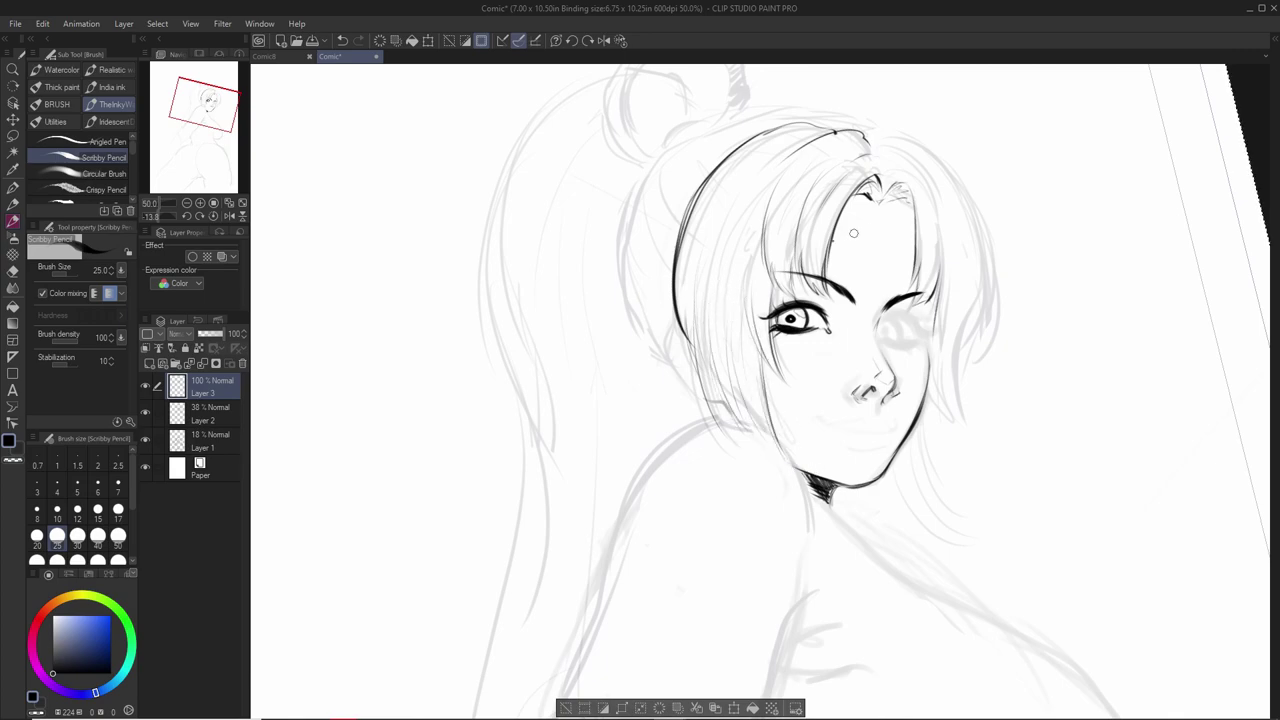
Step: Add strands at the lower edge of the side hair and fine lines in the front hair
left_click_drag(669, 339, 709, 401)
left_click_drag(684, 327, 690, 376)
key("r")
mouse_move(938, 258)
left_mouse_down()
mouse_move(948, 201)
mouse_move(918, 202)
mouse_move(968, 280)
left_mouse_up()
left_click_drag(822, 146, 833, 156)
key("ctrl+z")
left_click_drag(842, 230, 863, 292)
Step: Ink the contour of the back of the head from the ponytail base to the nape, with inner hair strands
left_click_drag(714, 277, 732, 337)
left_click_drag(697, 288, 699, 346)
left_click_drag(691, 289, 665, 360)
left_click_drag(676, 312, 655, 382)
mouse_move(655, 354)
left_mouse_down()
mouse_move(658, 426)
mouse_move(672, 455)
left_mouse_up()
mouse_move(659, 370)
left_mouse_down()
mouse_move(655, 410)
mouse_move(655, 378)
mouse_move(686, 472)
left_mouse_up()
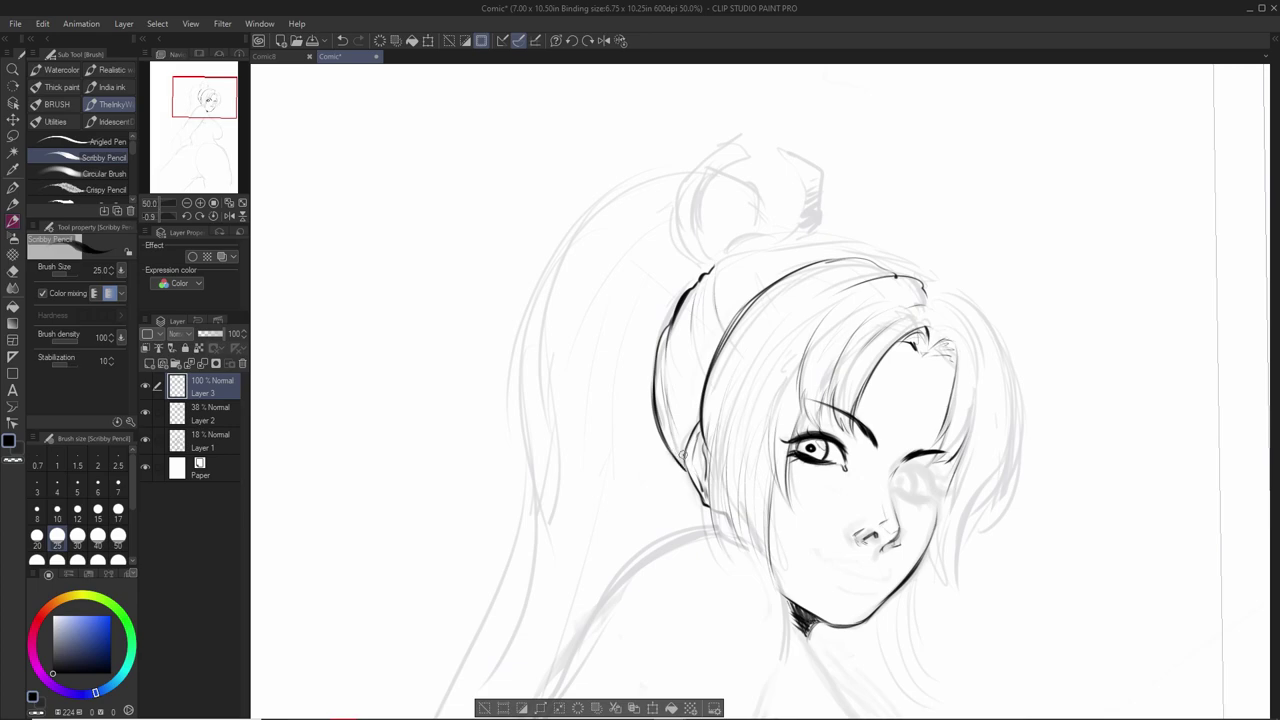
Step: Ink the top contour of the head from the ponytail base to the hair parting
left_click_drag(912, 148, 863, 213)
left_click_drag(831, 276, 853, 288)
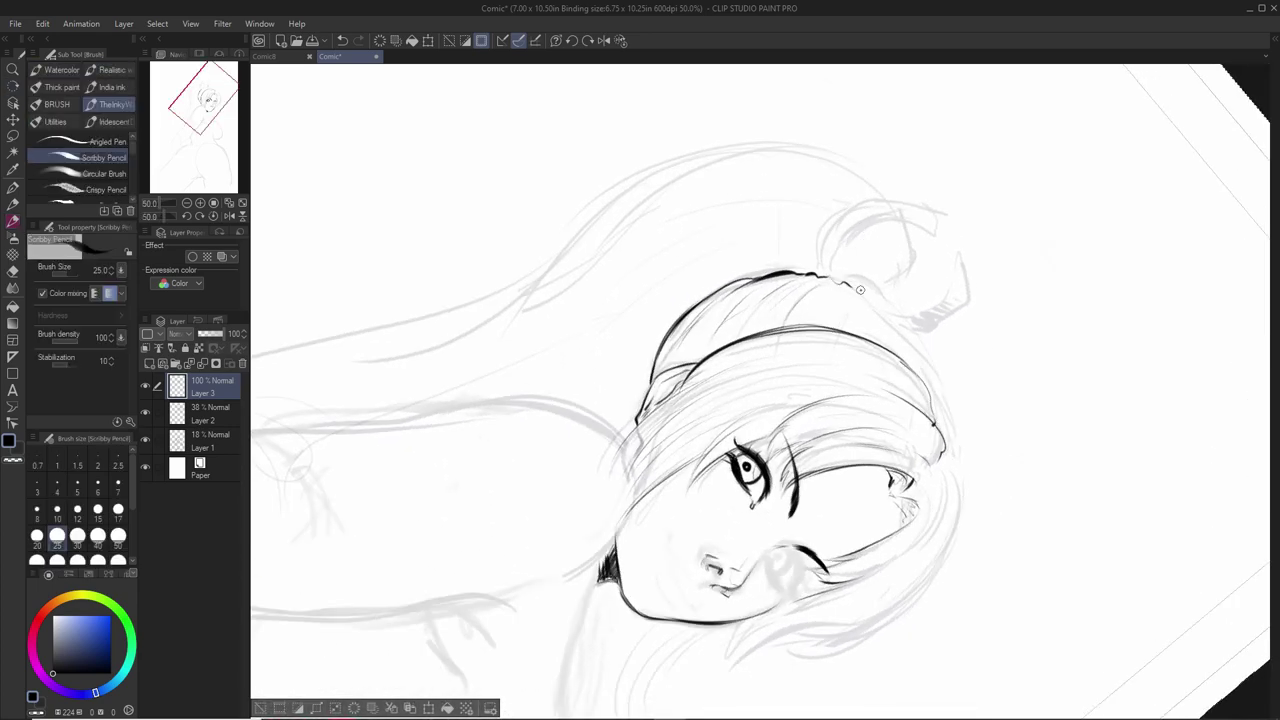
key("ctrl+z")
mouse_move(840, 279)
left_mouse_down()
mouse_move(921, 345)
mouse_move(950, 408)
mouse_move(946, 382)
mouse_move(950, 466)
left_mouse_up()
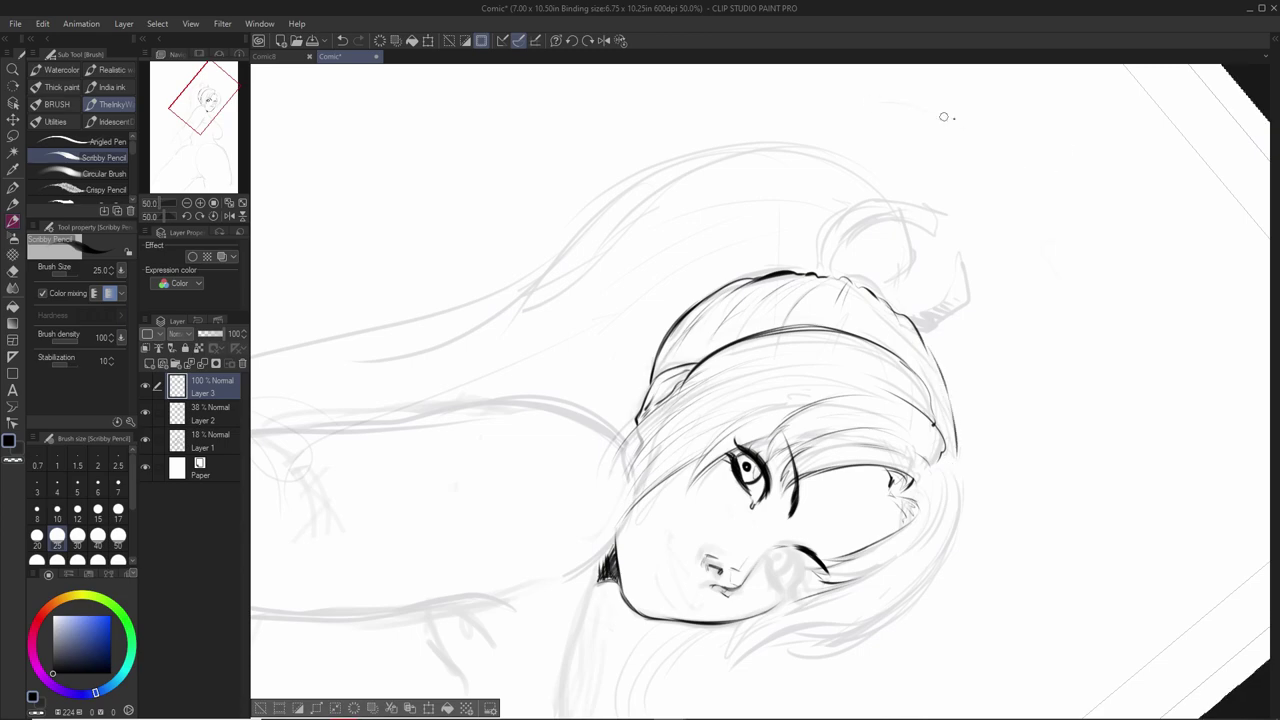
Step: Ink the crescent-shaped rear loop of the hair tie at the ponytail base
key("r")
mouse_move(1046, 146)
left_mouse_down()
mouse_move(944, 100)
mouse_move(828, 86)
mouse_move(811, 268)
mouse_move(816, 248)
left_mouse_up()
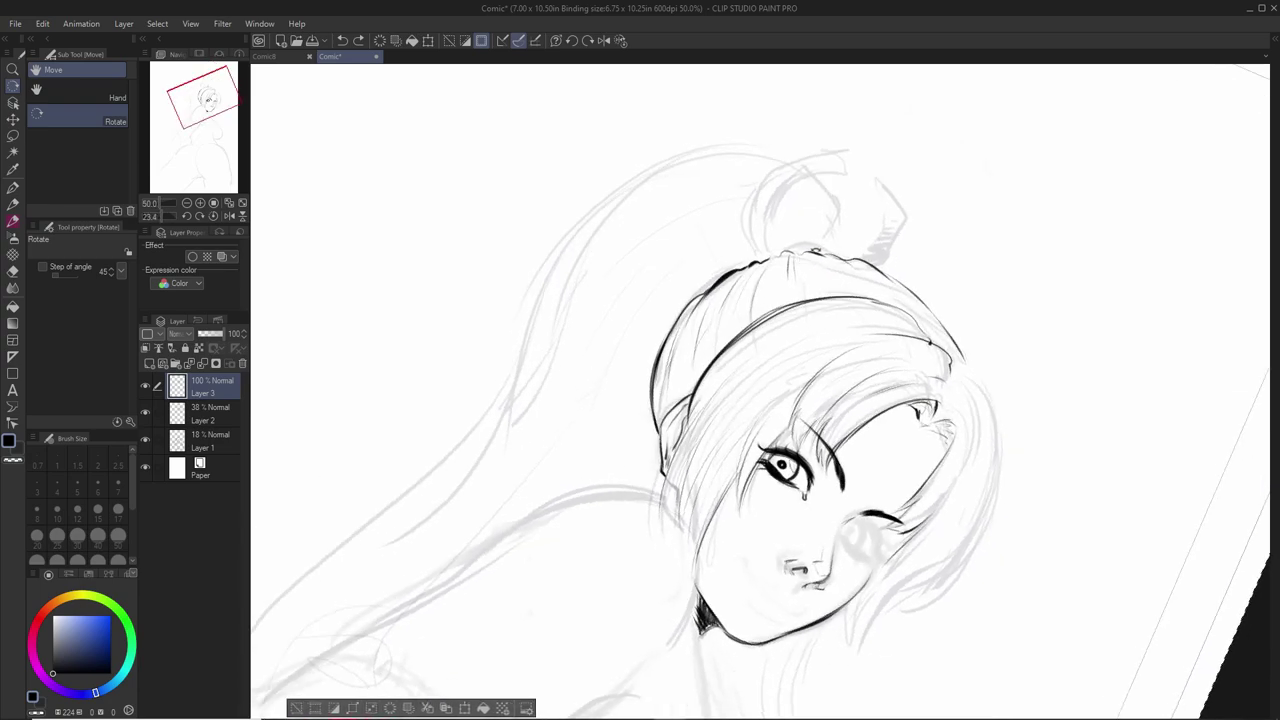
key("b")
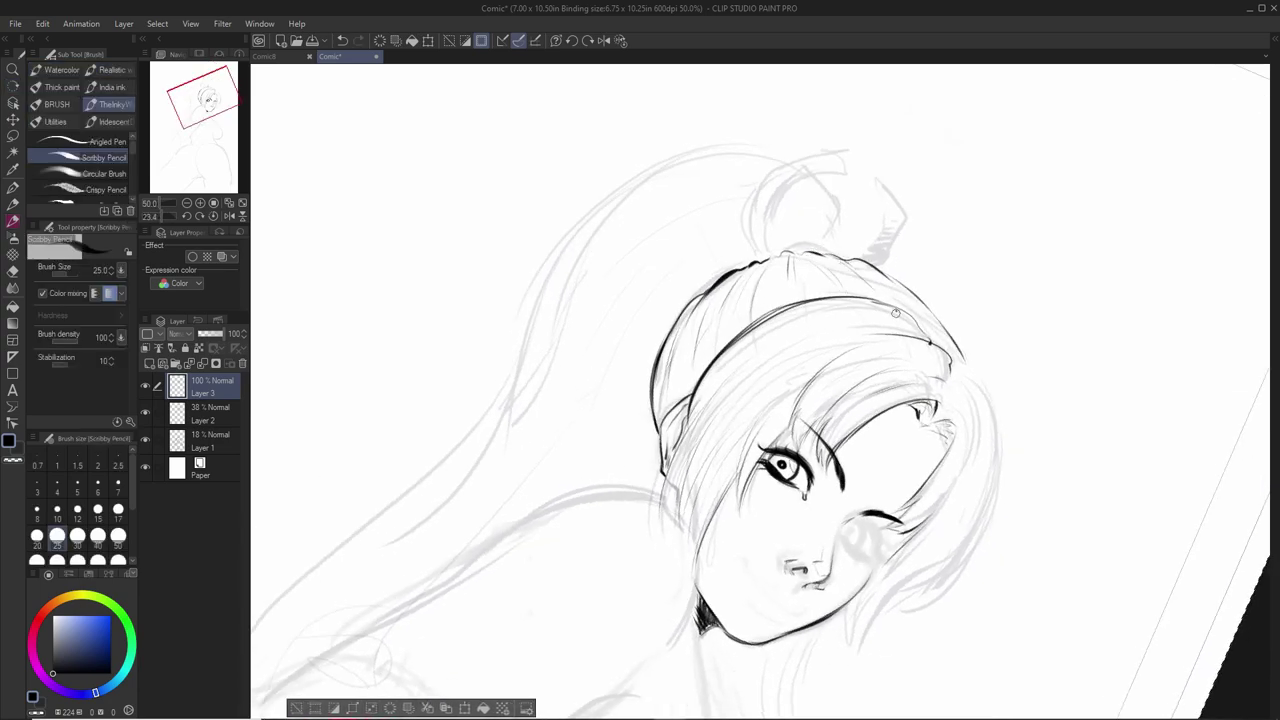
key("r")
mouse_move(966, 103)
left_mouse_down()
mouse_move(884, 73)
mouse_move(743, 62)
mouse_move(697, 154)
mouse_move(712, 160)
mouse_move(672, 203)
mouse_move(704, 267)
left_mouse_up()
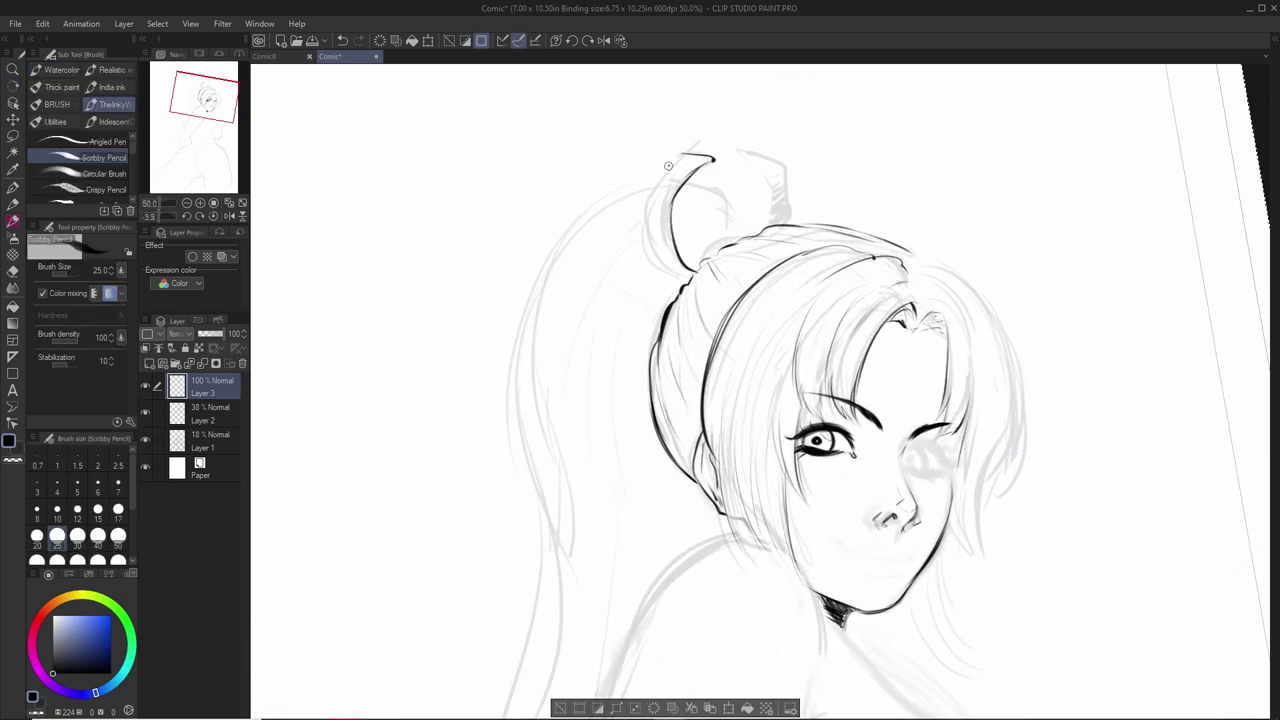
left_click_drag(682, 155, 656, 247)
mouse_move(653, 197)
left_mouse_down()
mouse_move(671, 277)
mouse_move(738, 233)
left_mouse_up()
Step: Ink the curved outline of the hair tie's front loop above the top of the head
key("r")
left_click_drag(966, 131, 1045, 221)
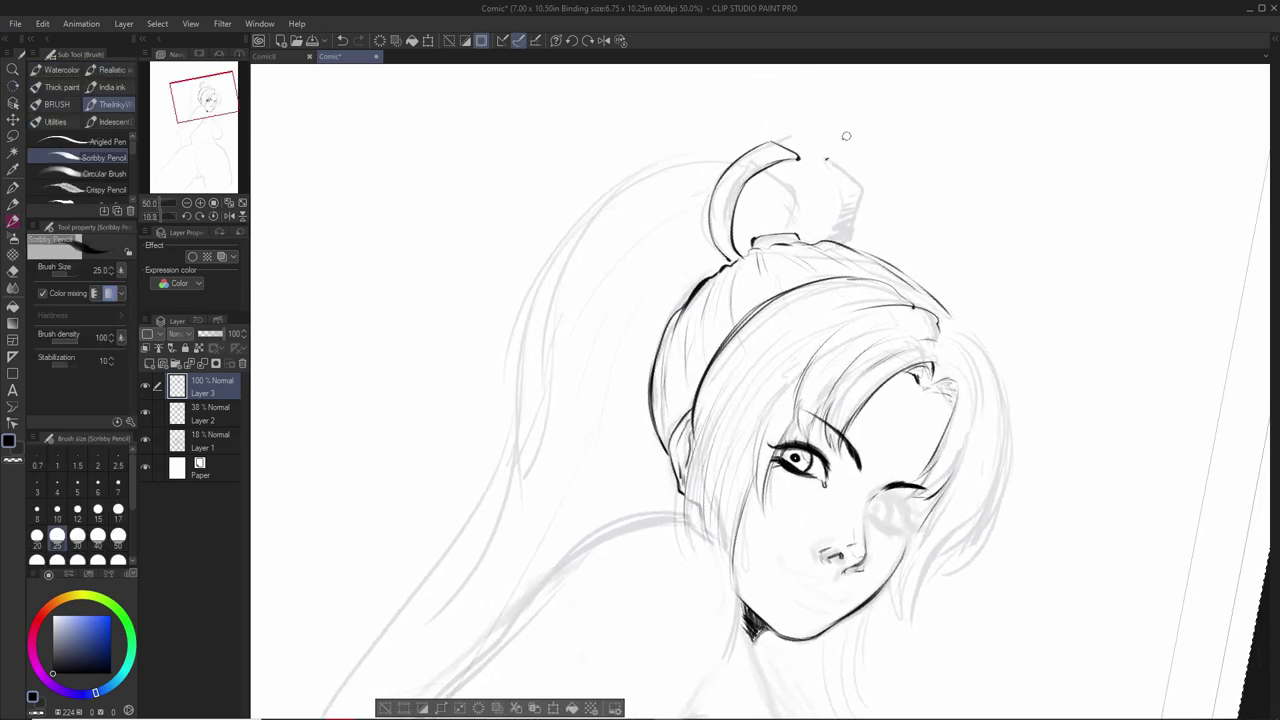
mouse_move(829, 159)
left_mouse_down()
mouse_move(858, 178)
mouse_move(848, 240)
left_mouse_up()
left_click_drag(830, 163, 831, 229)
Step: Fill the lower part of the hair tie's front loop with a solid black shadow
left_click_drag(960, 97, 823, 34)
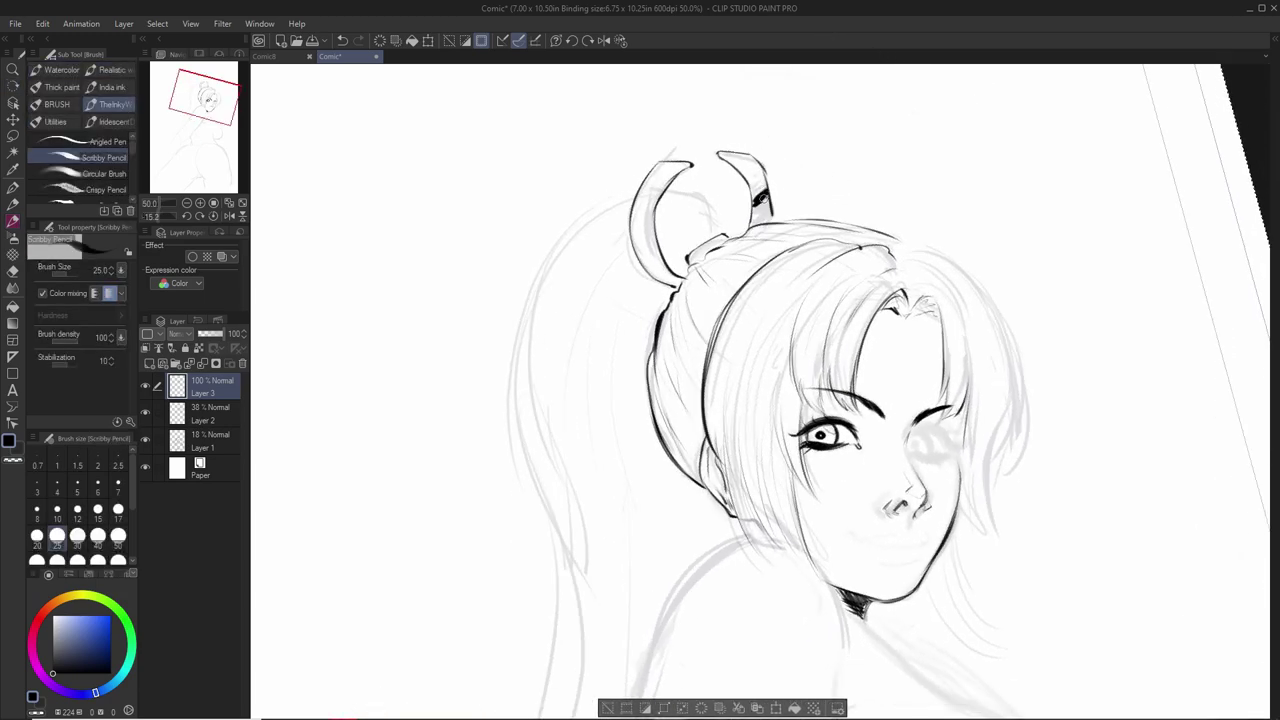
left_click_drag(767, 198, 746, 227)
left_click_drag(859, 101, 801, 60)
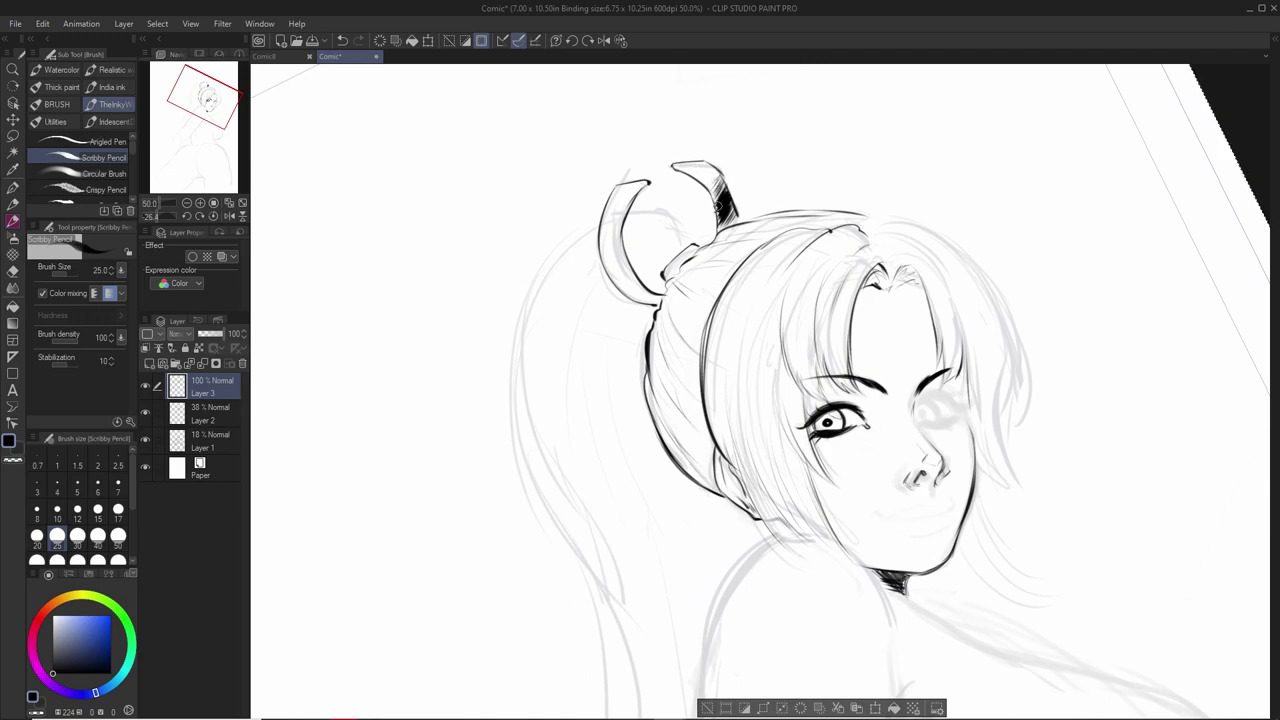
left_click_drag(717, 205, 738, 216)
left_click_drag(923, 106, 835, 62)
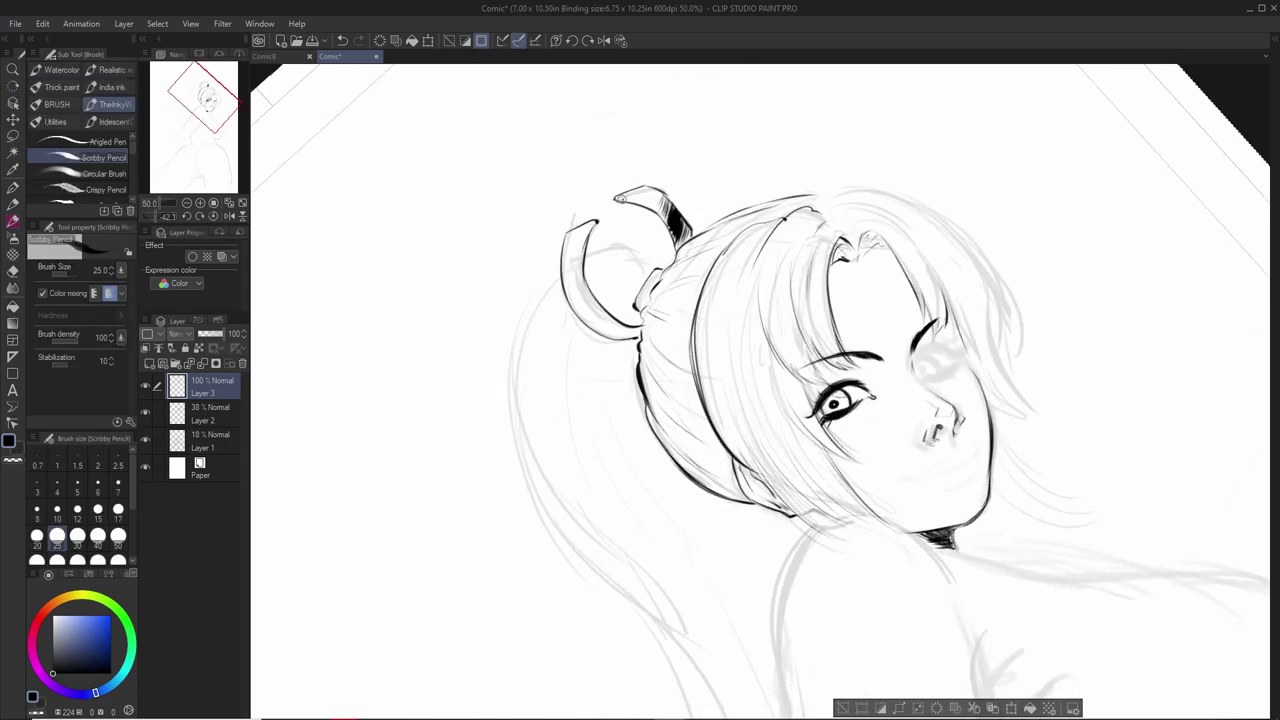
left_click_drag(989, 166, 1007, 223)
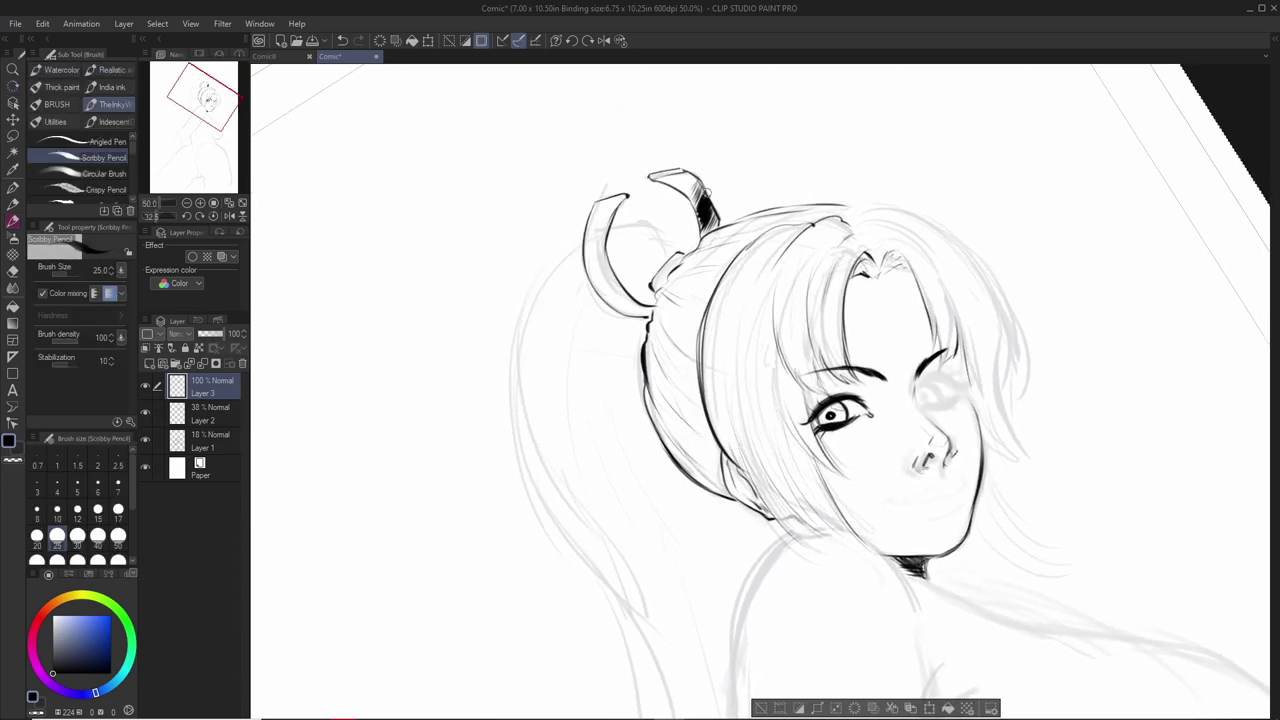
Step: Thicken the top contour of the head just in front of the hair tie
key("shift+space")
left_click_drag(960, 102, 758, 86)
left_click_drag(729, 191, 634, 278)
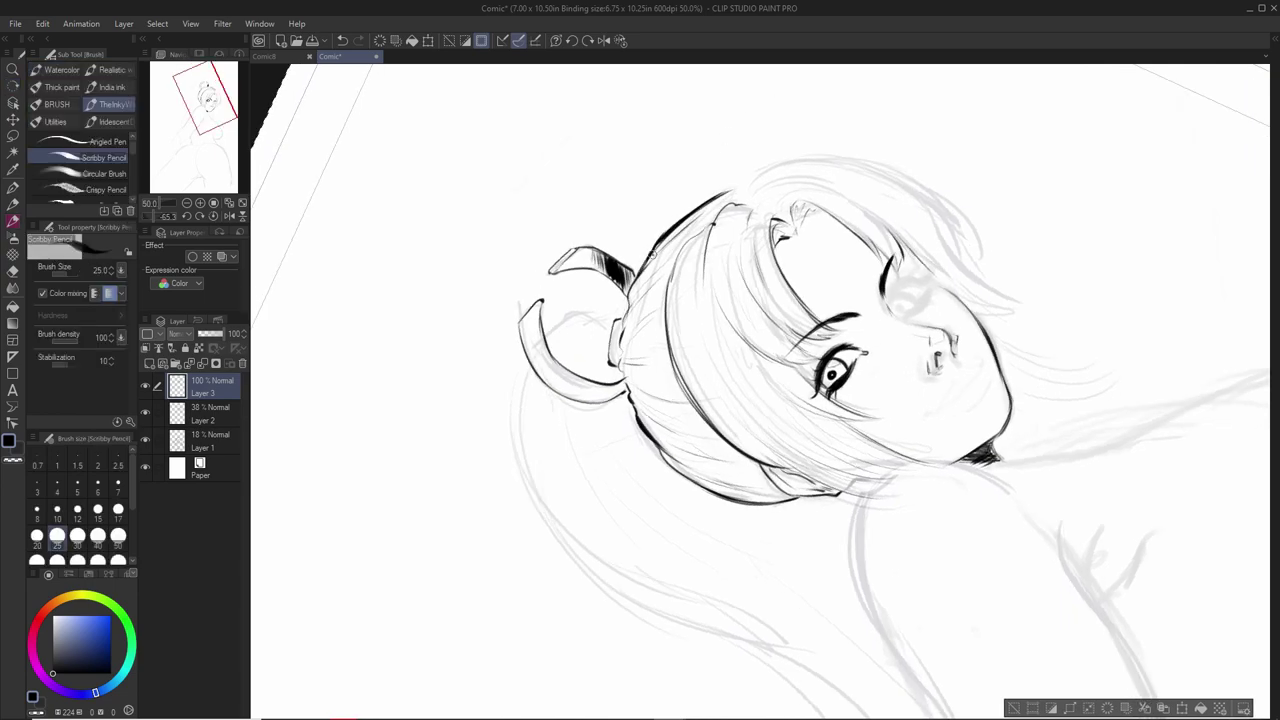
Step: Ink the mouth corners and the first lip lines over the sketched mouth
key("shift+space")
mouse_move(1012, 195)
left_mouse_down()
mouse_move(1042, 275)
mouse_move(1010, 352)
mouse_move(973, 252)
left_mouse_up()
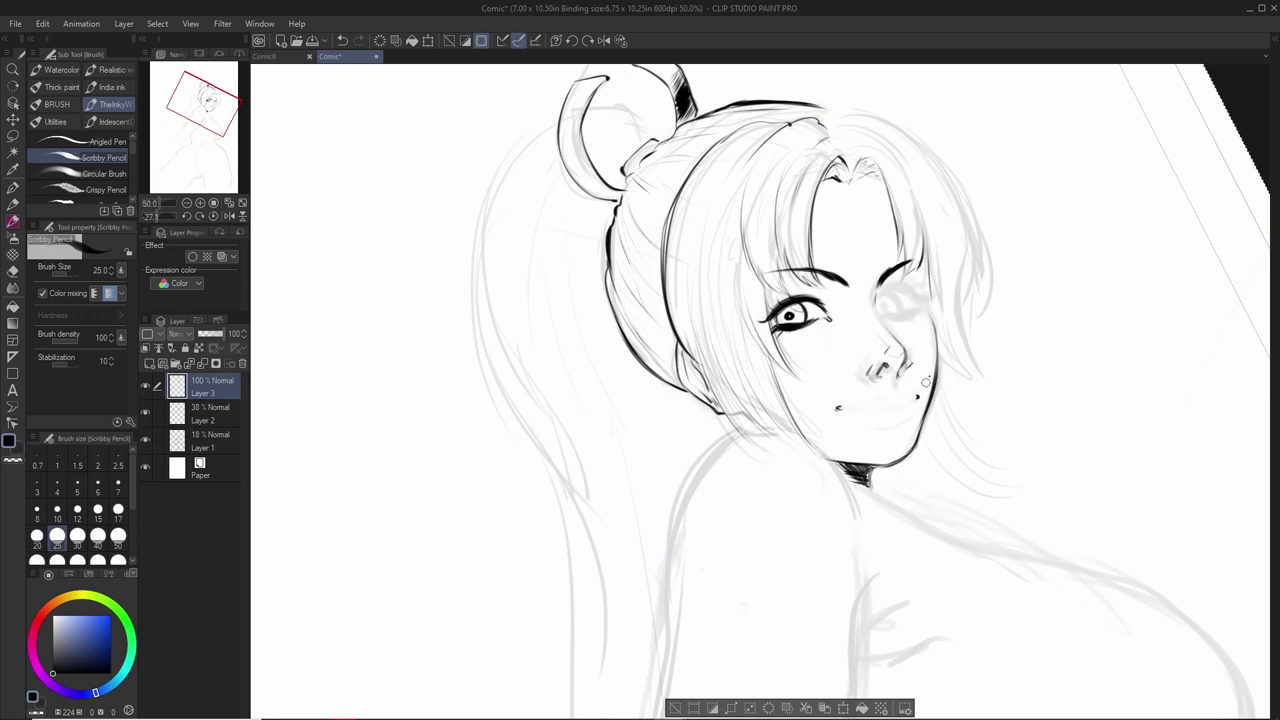
key("shift+space")
mouse_move(989, 151)
left_mouse_down()
mouse_move(881, 103)
mouse_move(829, 59)
left_mouse_up()
mouse_move(896, 318)
left_mouse_down()
mouse_move(856, 355)
mouse_move(877, 363)
left_mouse_up()
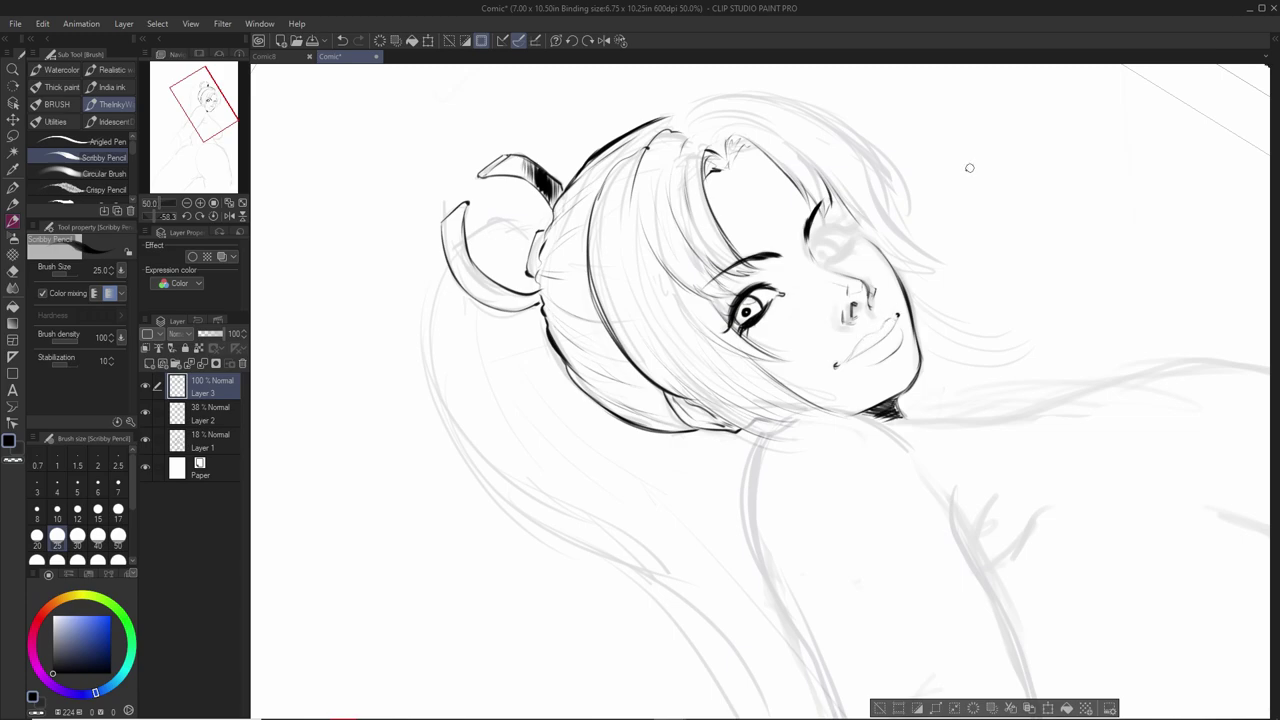
Step: Refine the lip outlines and the lines around the nose
key("r")
left_click_drag(983, 277, 942, 388)
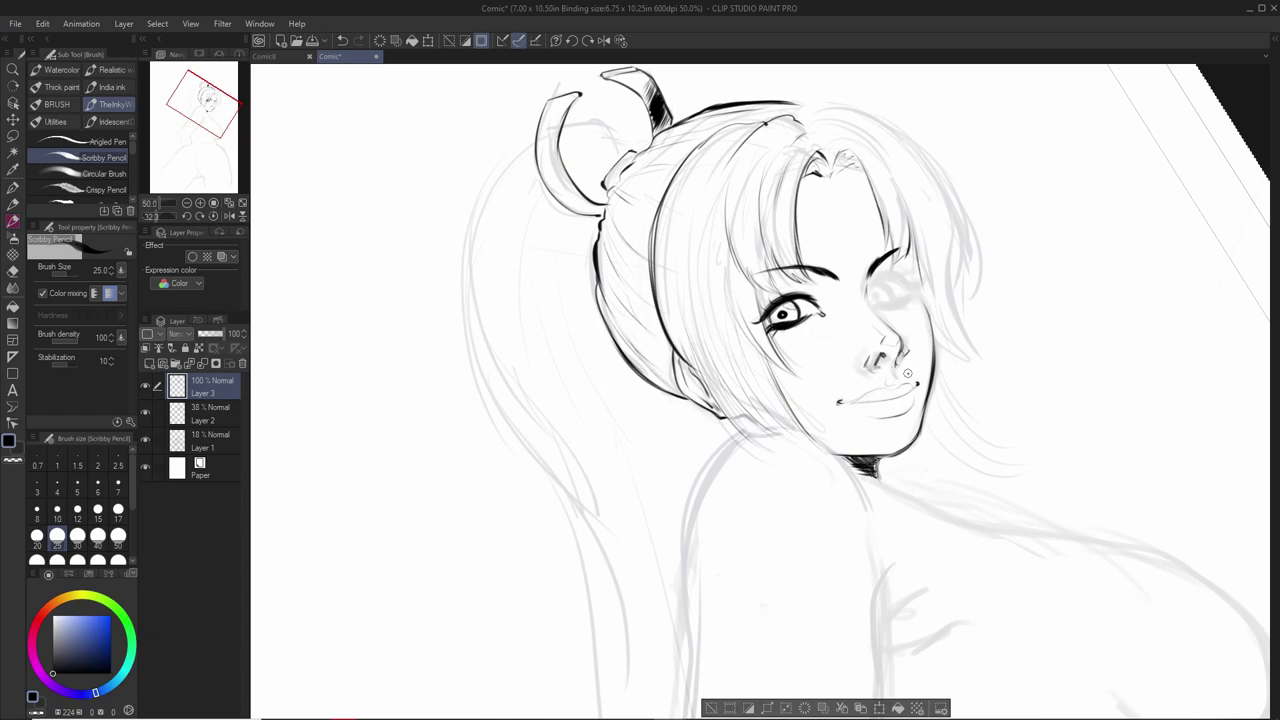
mouse_move(910, 173)
left_mouse_down()
mouse_move(765, 124)
mouse_move(745, 244)
left_mouse_up()
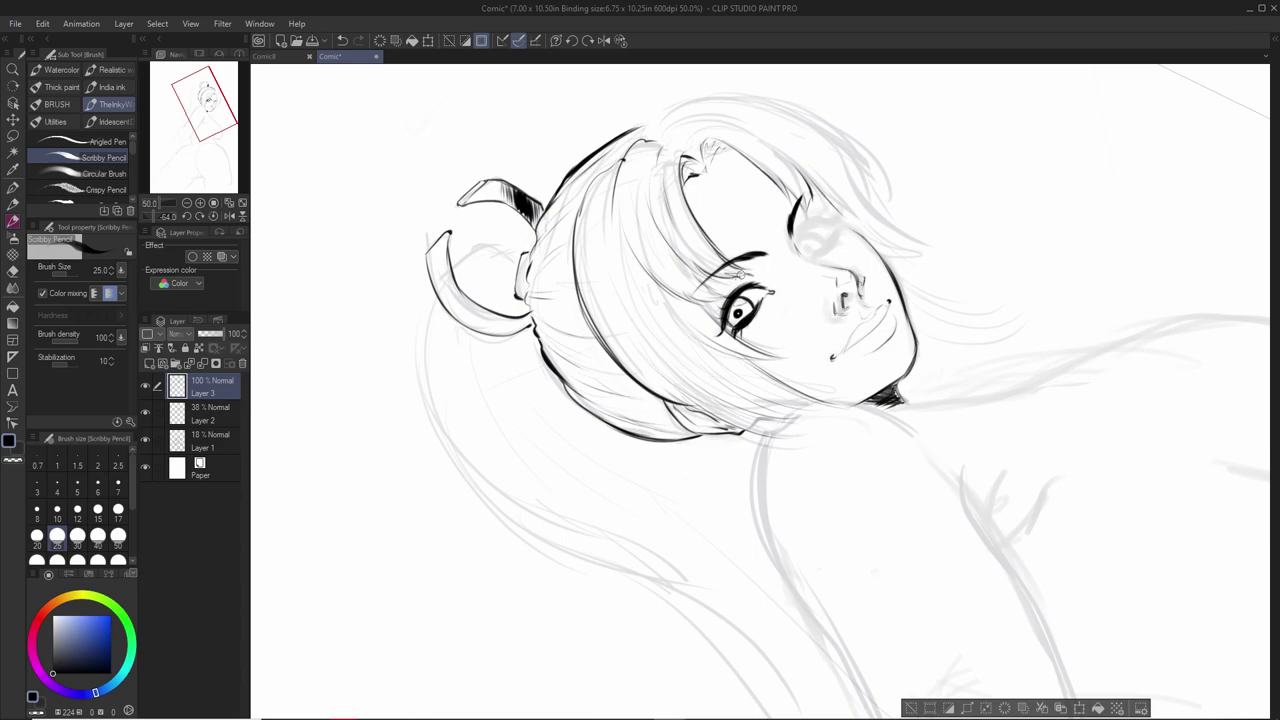
mouse_move(876, 168)
left_mouse_down()
mouse_move(927, 234)
mouse_move(928, 287)
left_mouse_up()
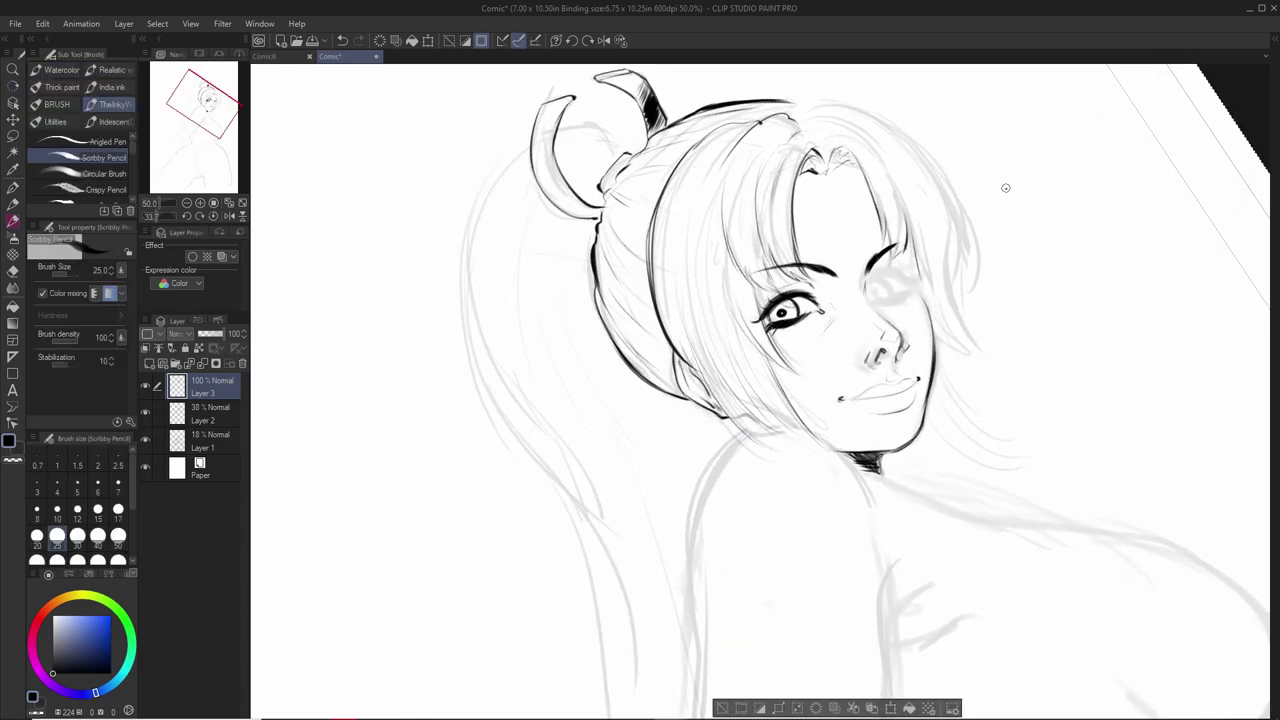
left_click_drag(1011, 197, 1020, 229)
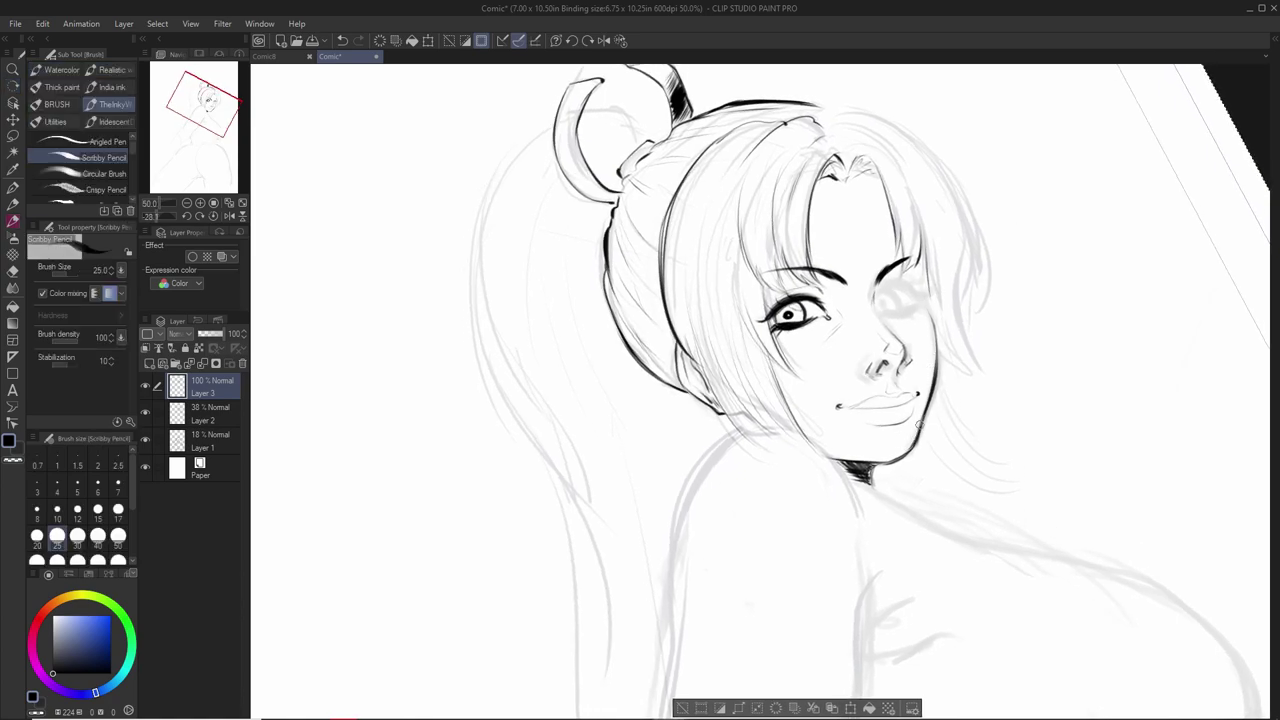
mouse_move(1026, 212)
left_mouse_down()
mouse_move(1003, 177)
mouse_move(855, 92)
left_mouse_up()
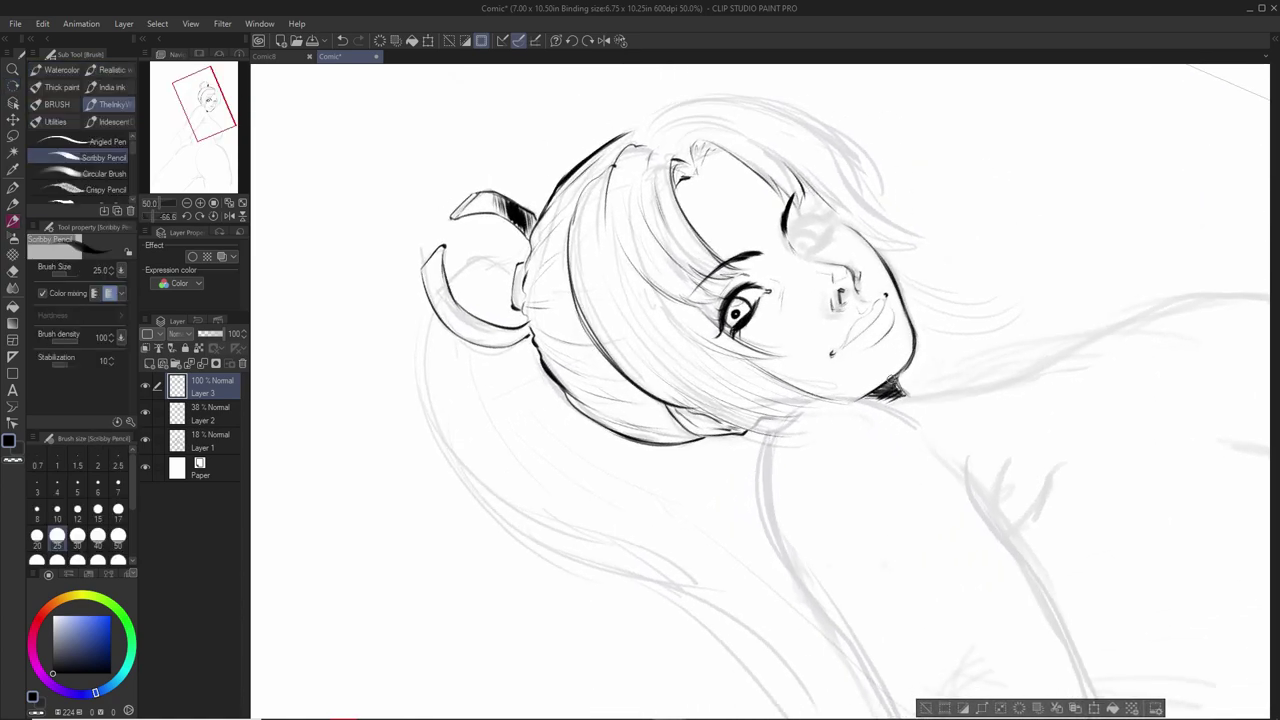
Step: Clean up the chin and jaw contour beside the mouth with the Snap eraser
key("e")
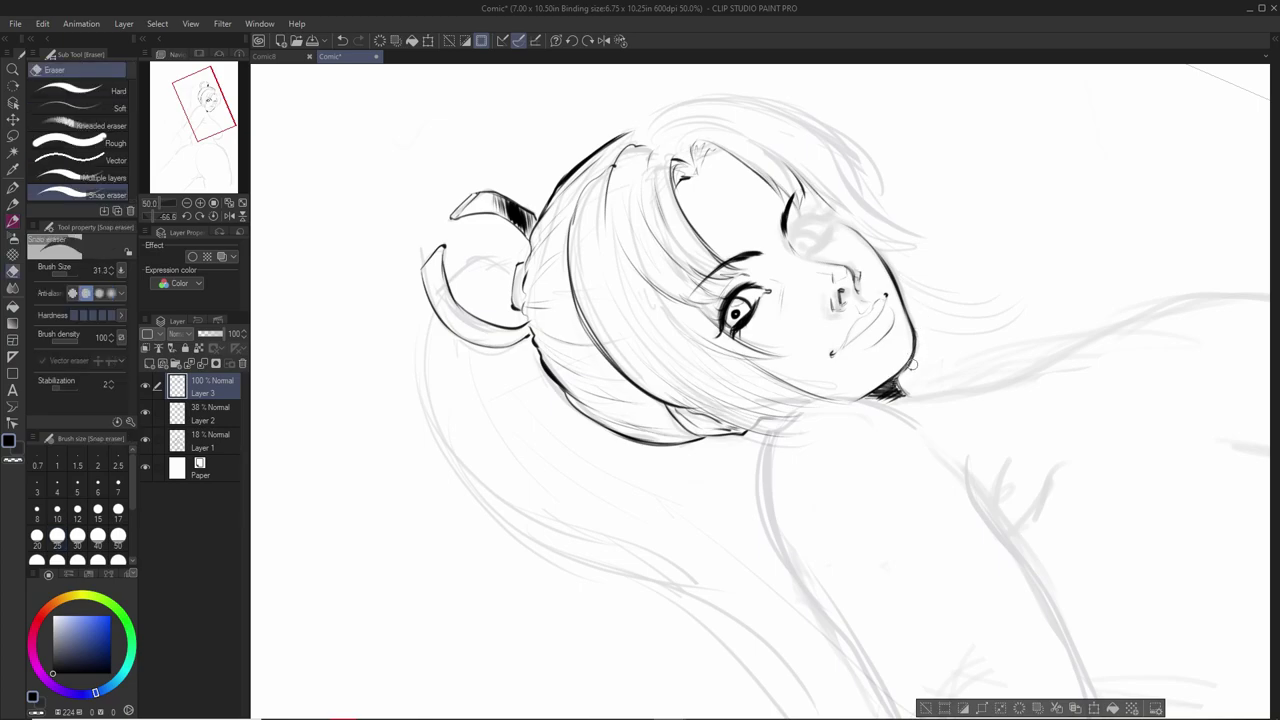
mouse_move(932, 302)
left_mouse_down()
mouse_move(985, 378)
mouse_move(945, 468)
left_mouse_up()
left_click_drag(951, 263, 934, 291)
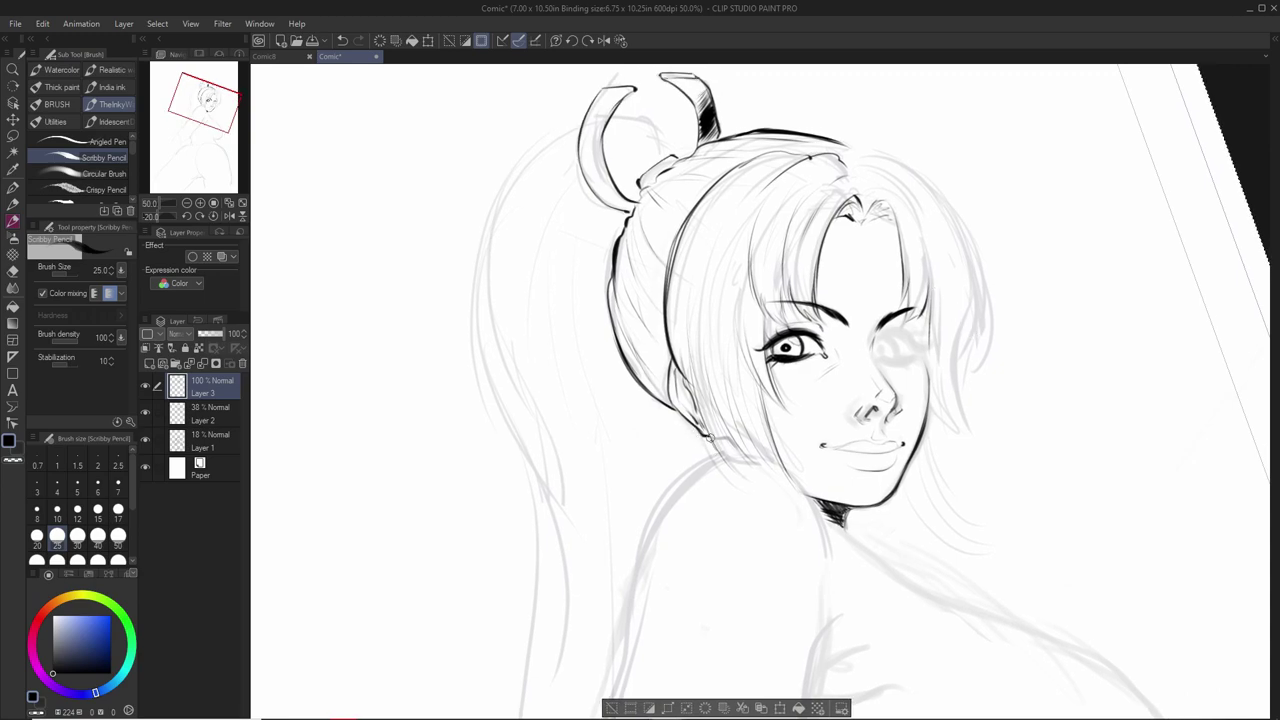
Step: Ink the far side hair from the parting around the outer contour down to its pointed tip beside the cheek
left_click_drag(926, 226, 858, 272)
left_click_drag(762, 187, 802, 198)
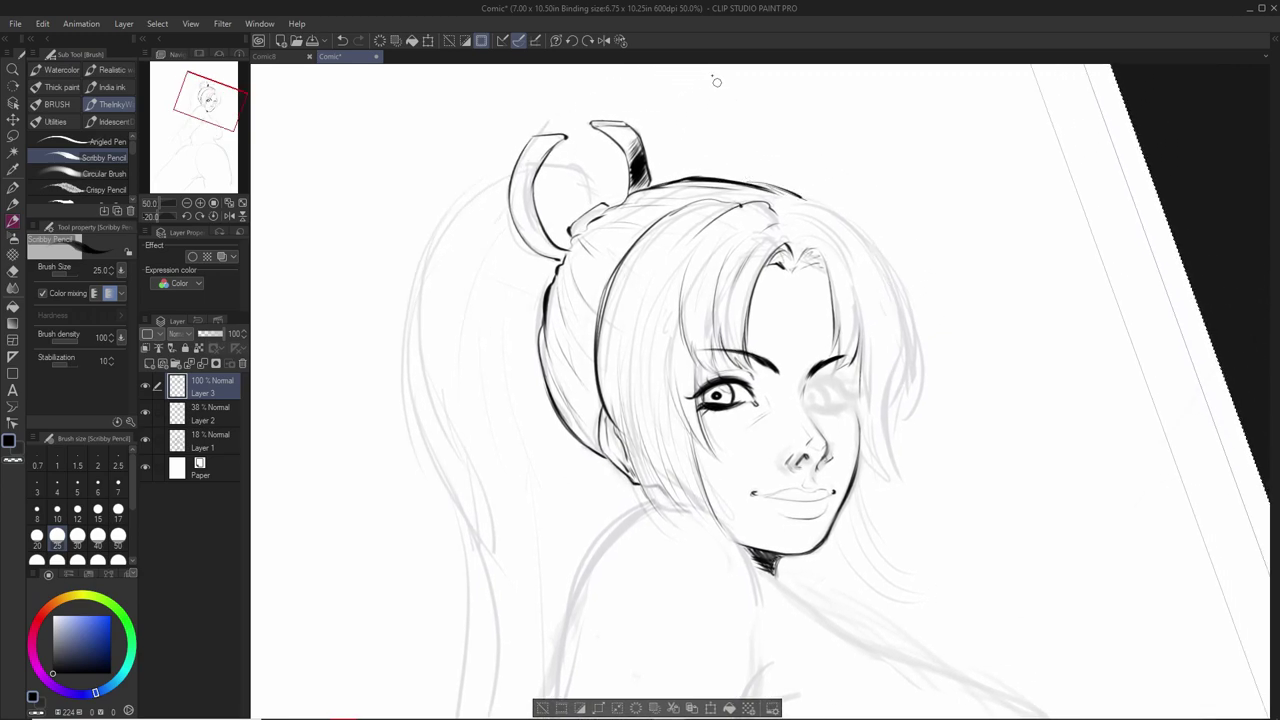
left_click_drag(845, 242, 860, 326)
mouse_move(790, 205)
left_mouse_down()
mouse_move(855, 214)
mouse_move(910, 340)
mouse_move(910, 384)
left_mouse_up()
left_click_drag(895, 296, 912, 390)
left_click_drag(906, 338, 888, 462)
left_click_drag(910, 380, 888, 480)
left_click_drag(860, 420, 904, 484)
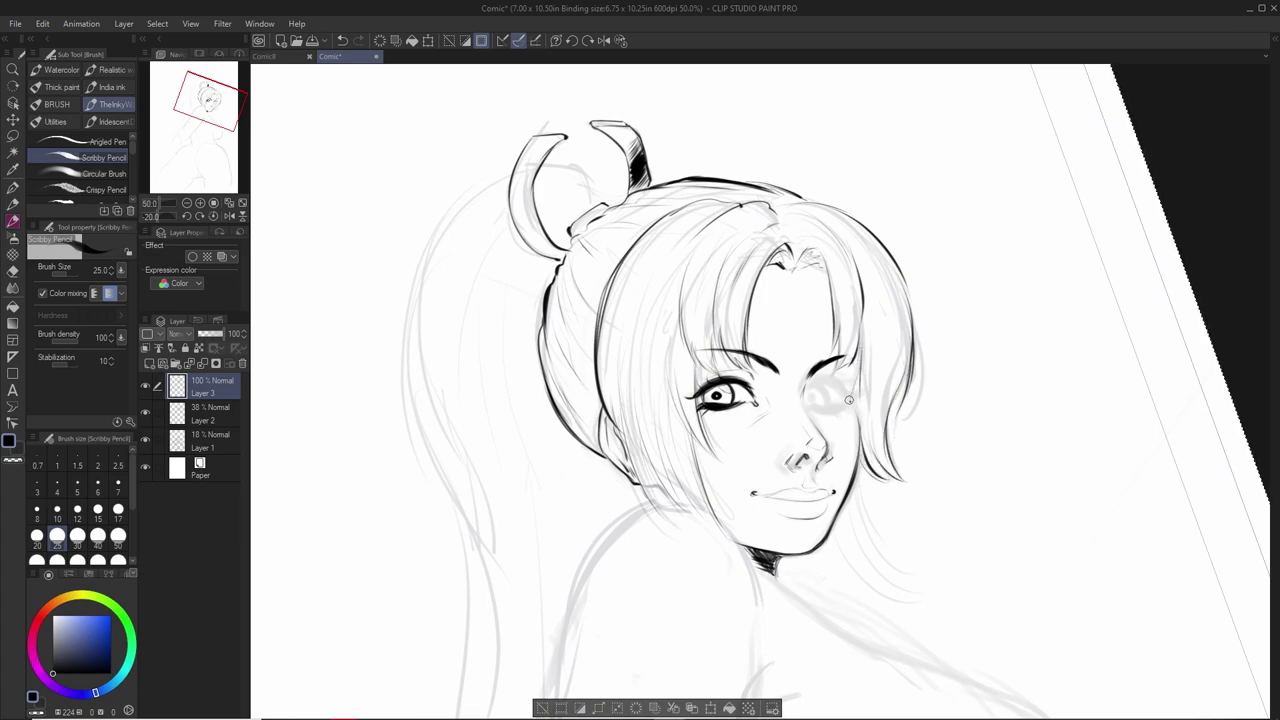
Step: Ink the loose wavy hair lock hanging below the jaw on the far side of the face
scroll(943, 297, "down", 2)
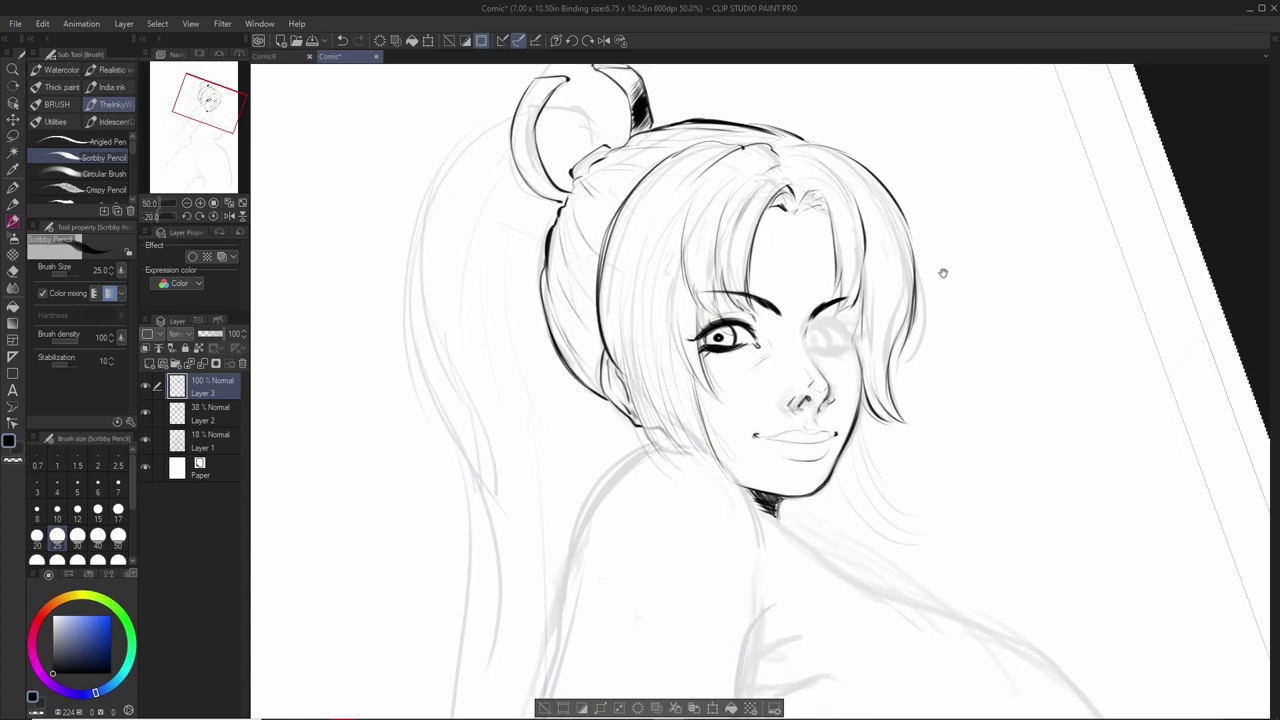
scroll(946, 270, "down", 3)
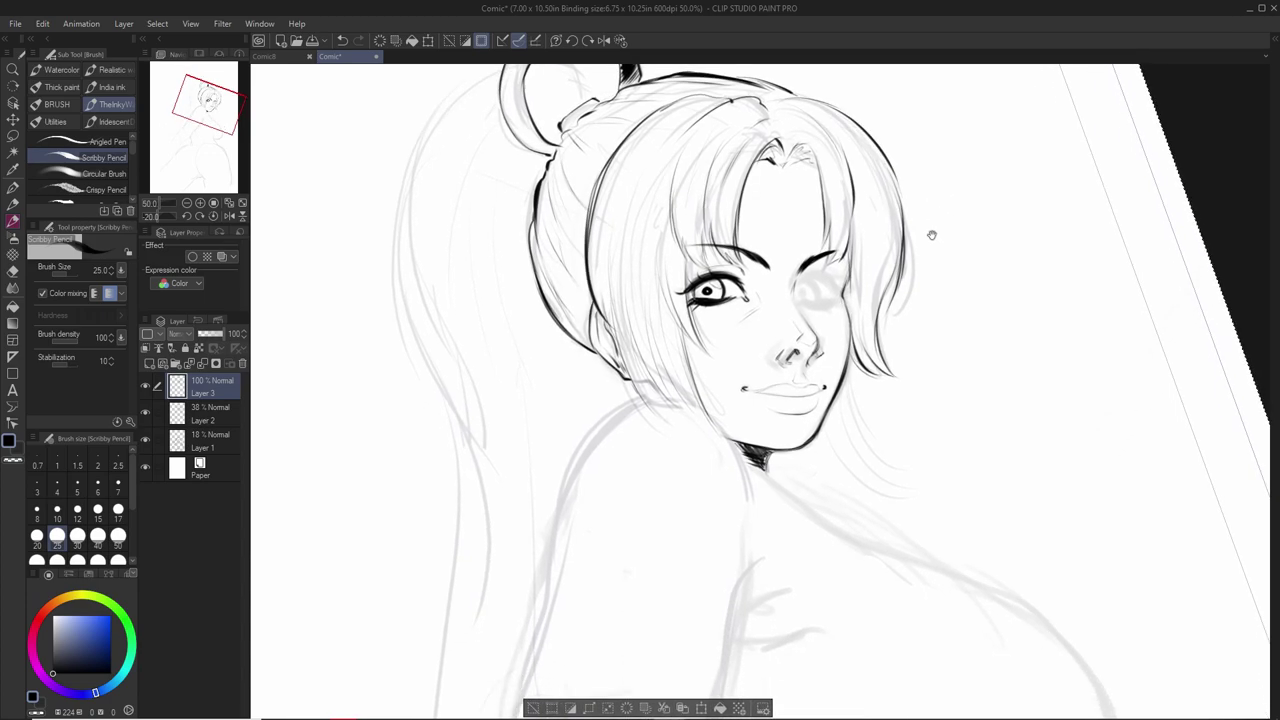
key("shift+space")
left_click_drag(931, 277, 925, 371)
left_click_drag(806, 432, 823, 520)
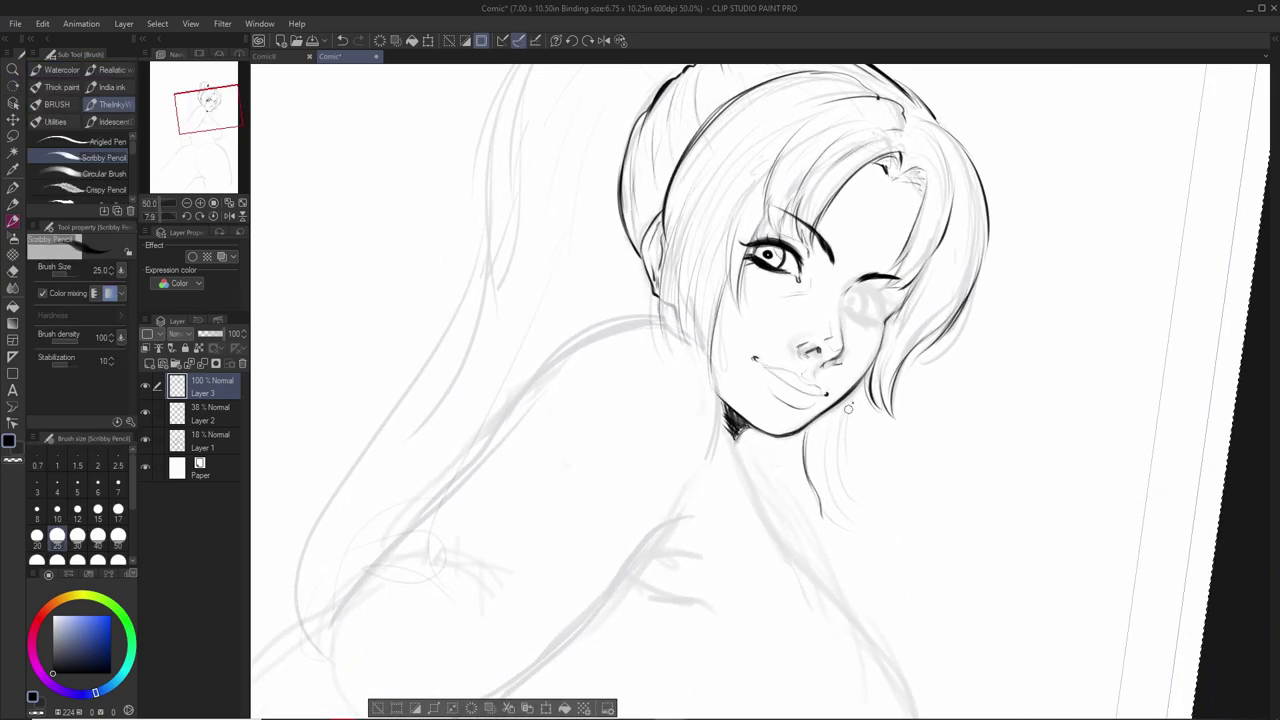
mouse_move(842, 416)
left_mouse_down()
mouse_move(824, 552)
mouse_move(826, 541)
left_mouse_up()
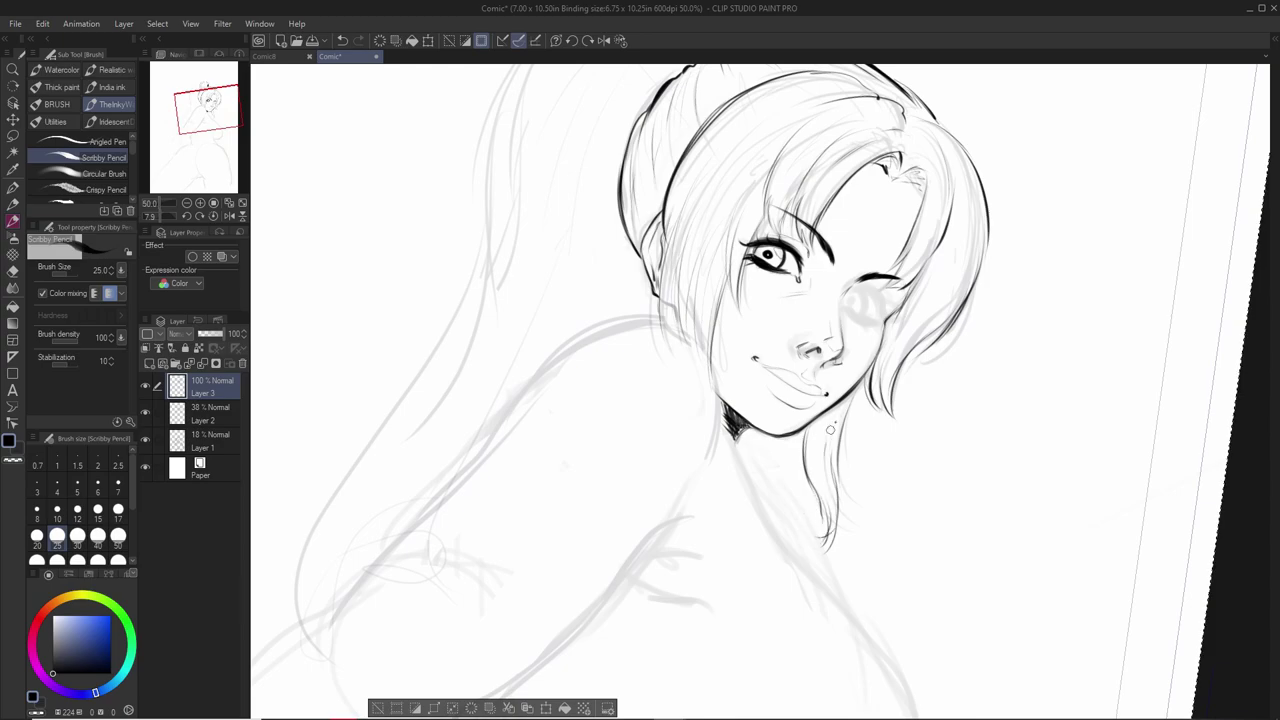
Step: Touch up the lash line of the near eye with darker strokes
key("r")
mouse_move(990, 196)
left_mouse_down()
mouse_move(917, 131)
mouse_move(836, 95)
left_mouse_up()
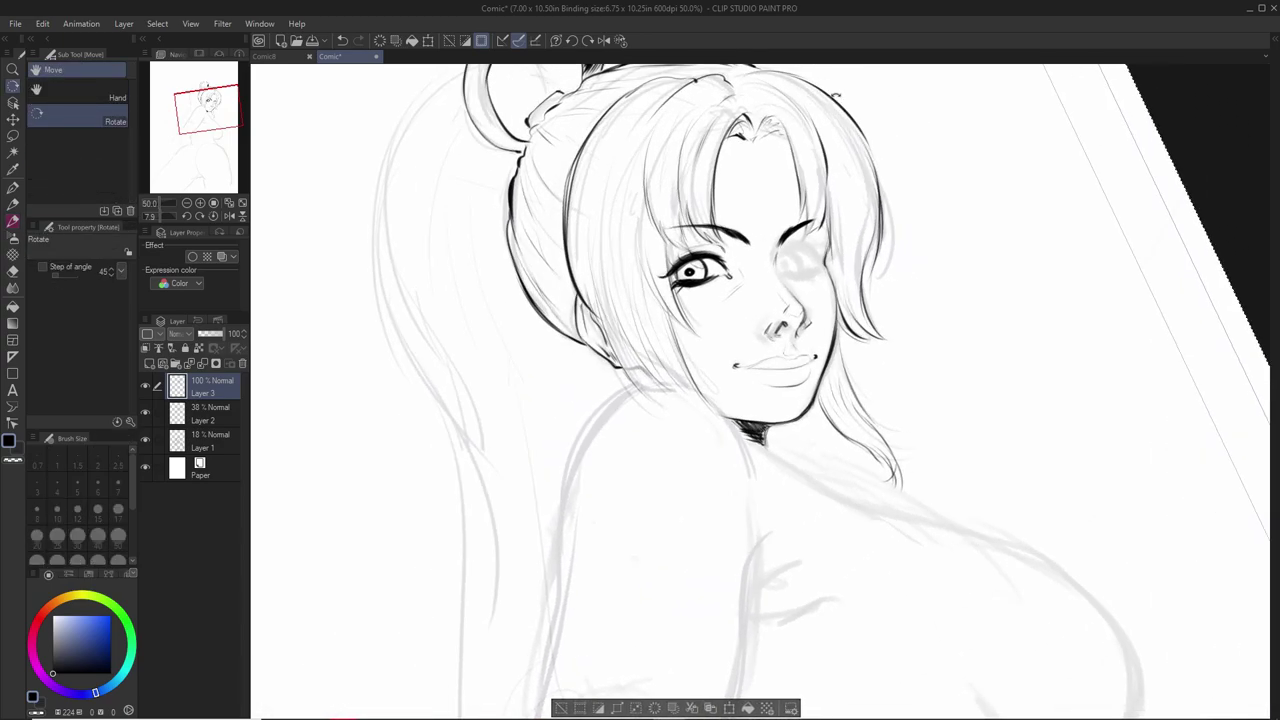
key("b")
key("r")
mouse_move(820, 163)
left_mouse_down()
mouse_move(712, 160)
mouse_move(602, 217)
left_mouse_up()
key("space")
left_click_drag(614, 271, 700, 242)
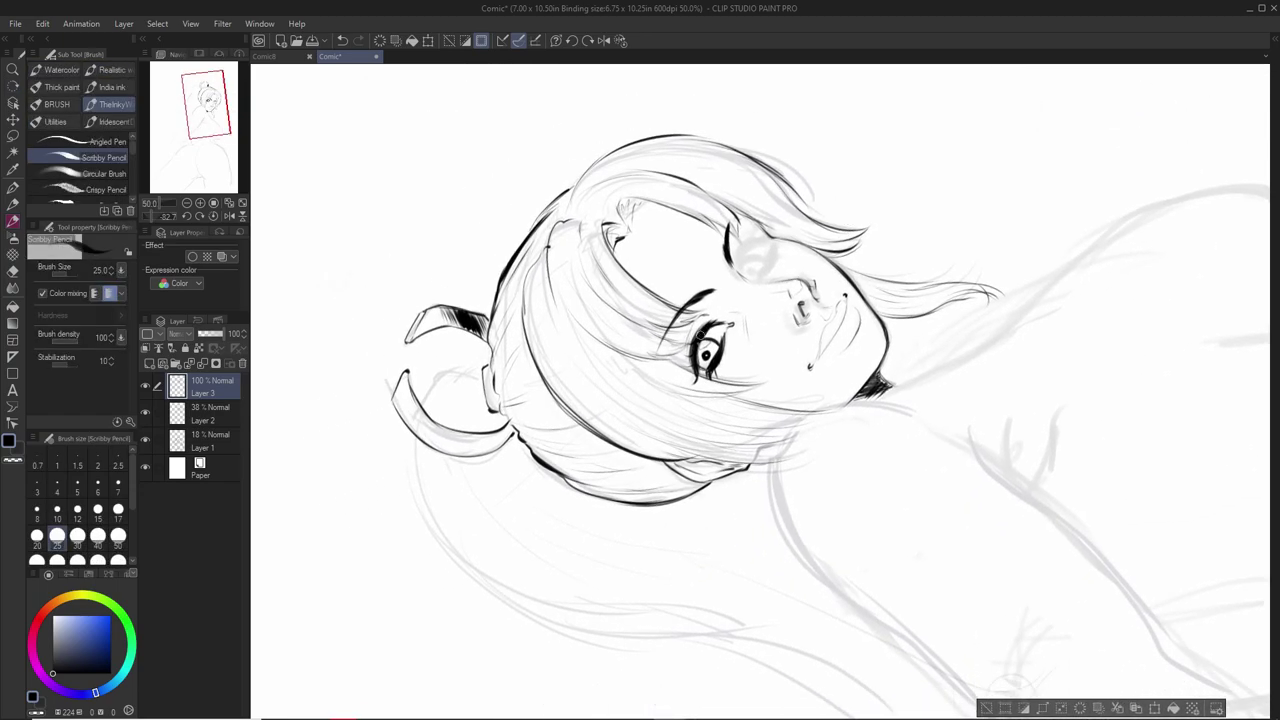
left_click_drag(703, 331, 699, 363)
Step: Add fine ink strokes to the hair at the center of the parting above the forehead
key("r")
left_click_drag(994, 197, 994, 323)
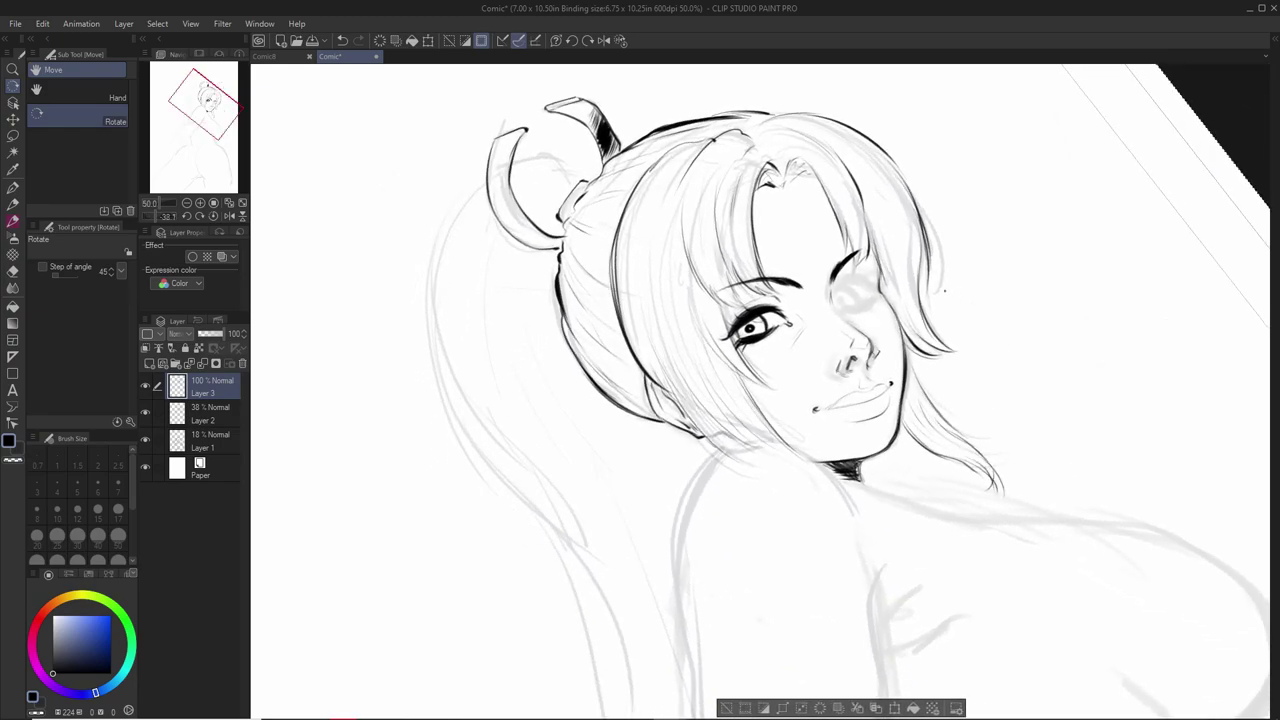
key("b")
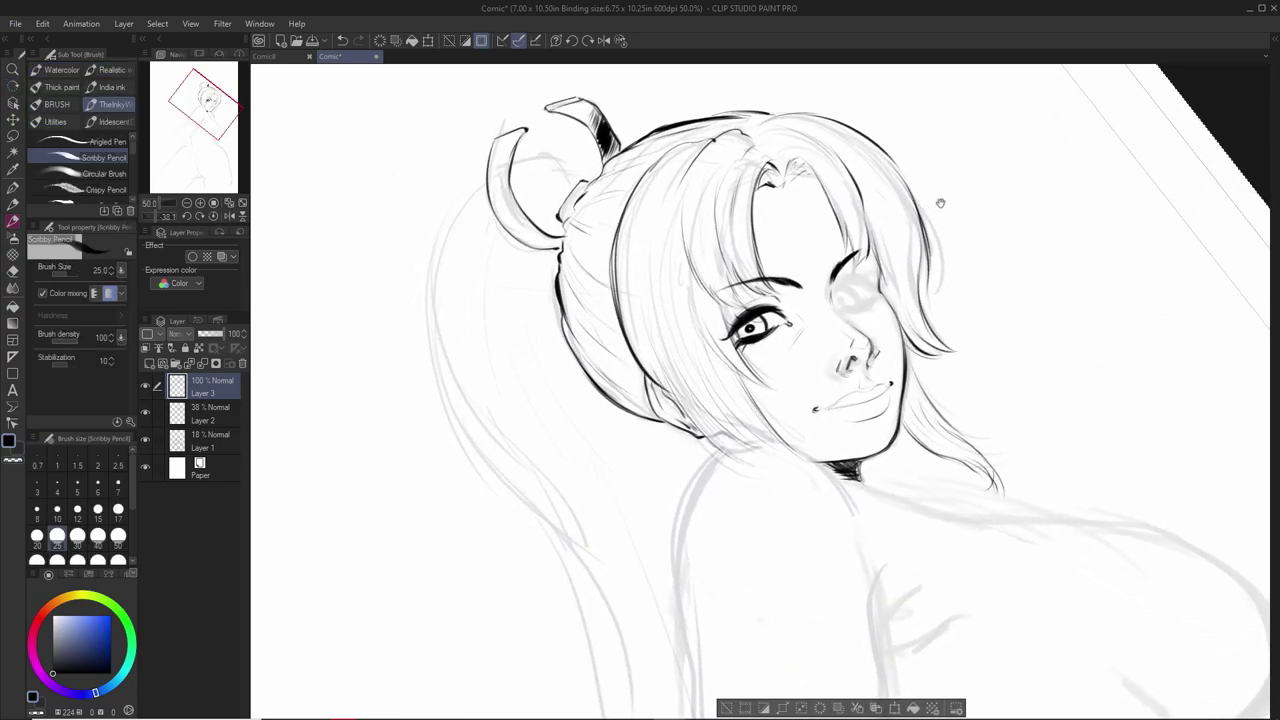
key("space")
left_click_drag(961, 191, 966, 226)
key("r")
left_click_drag(986, 161, 997, 174)
key("b")
left_click_drag(800, 222, 815, 213)
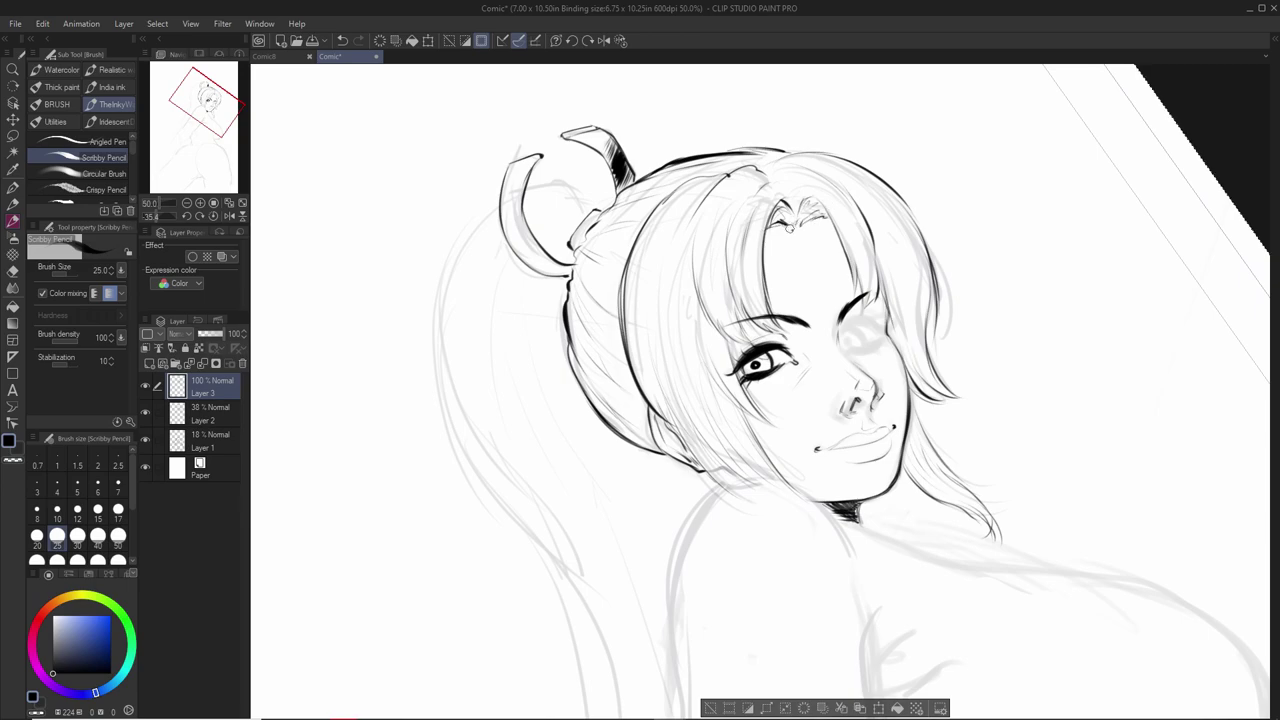
key("r")
left_click_drag(978, 153, 998, 207)
key("b")
key("space")
left_click_drag(956, 264, 942, 199)
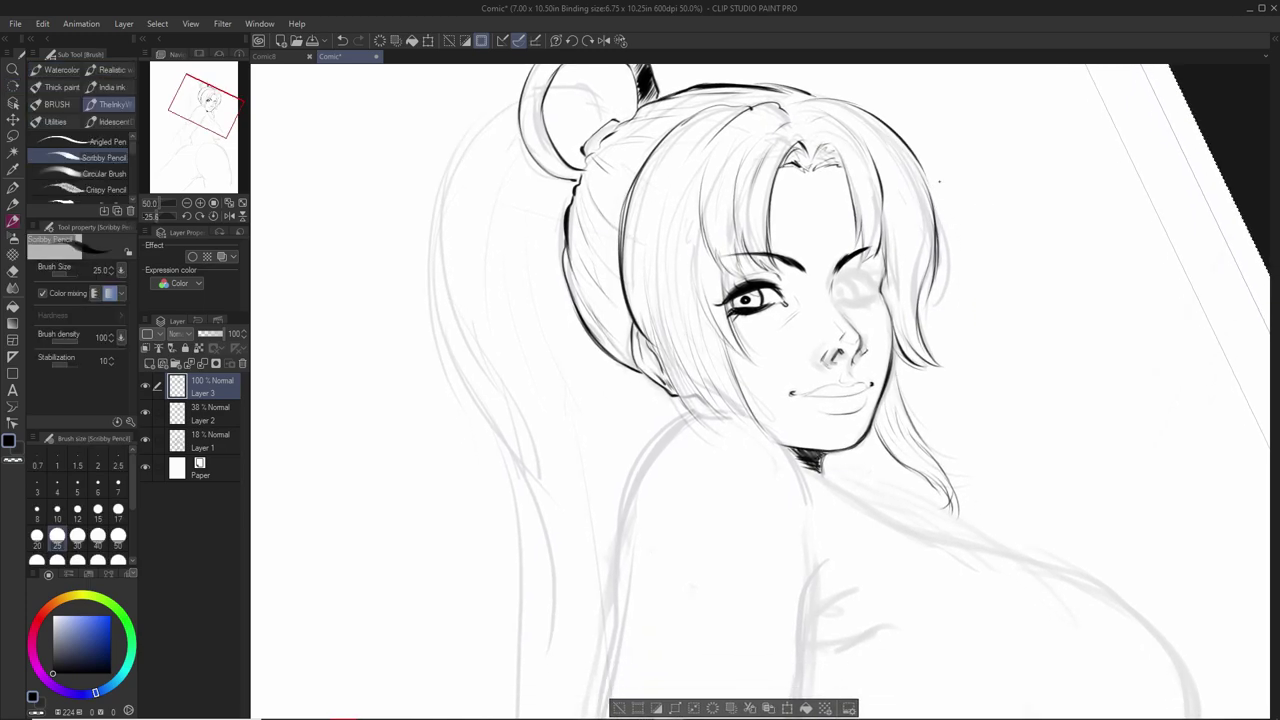